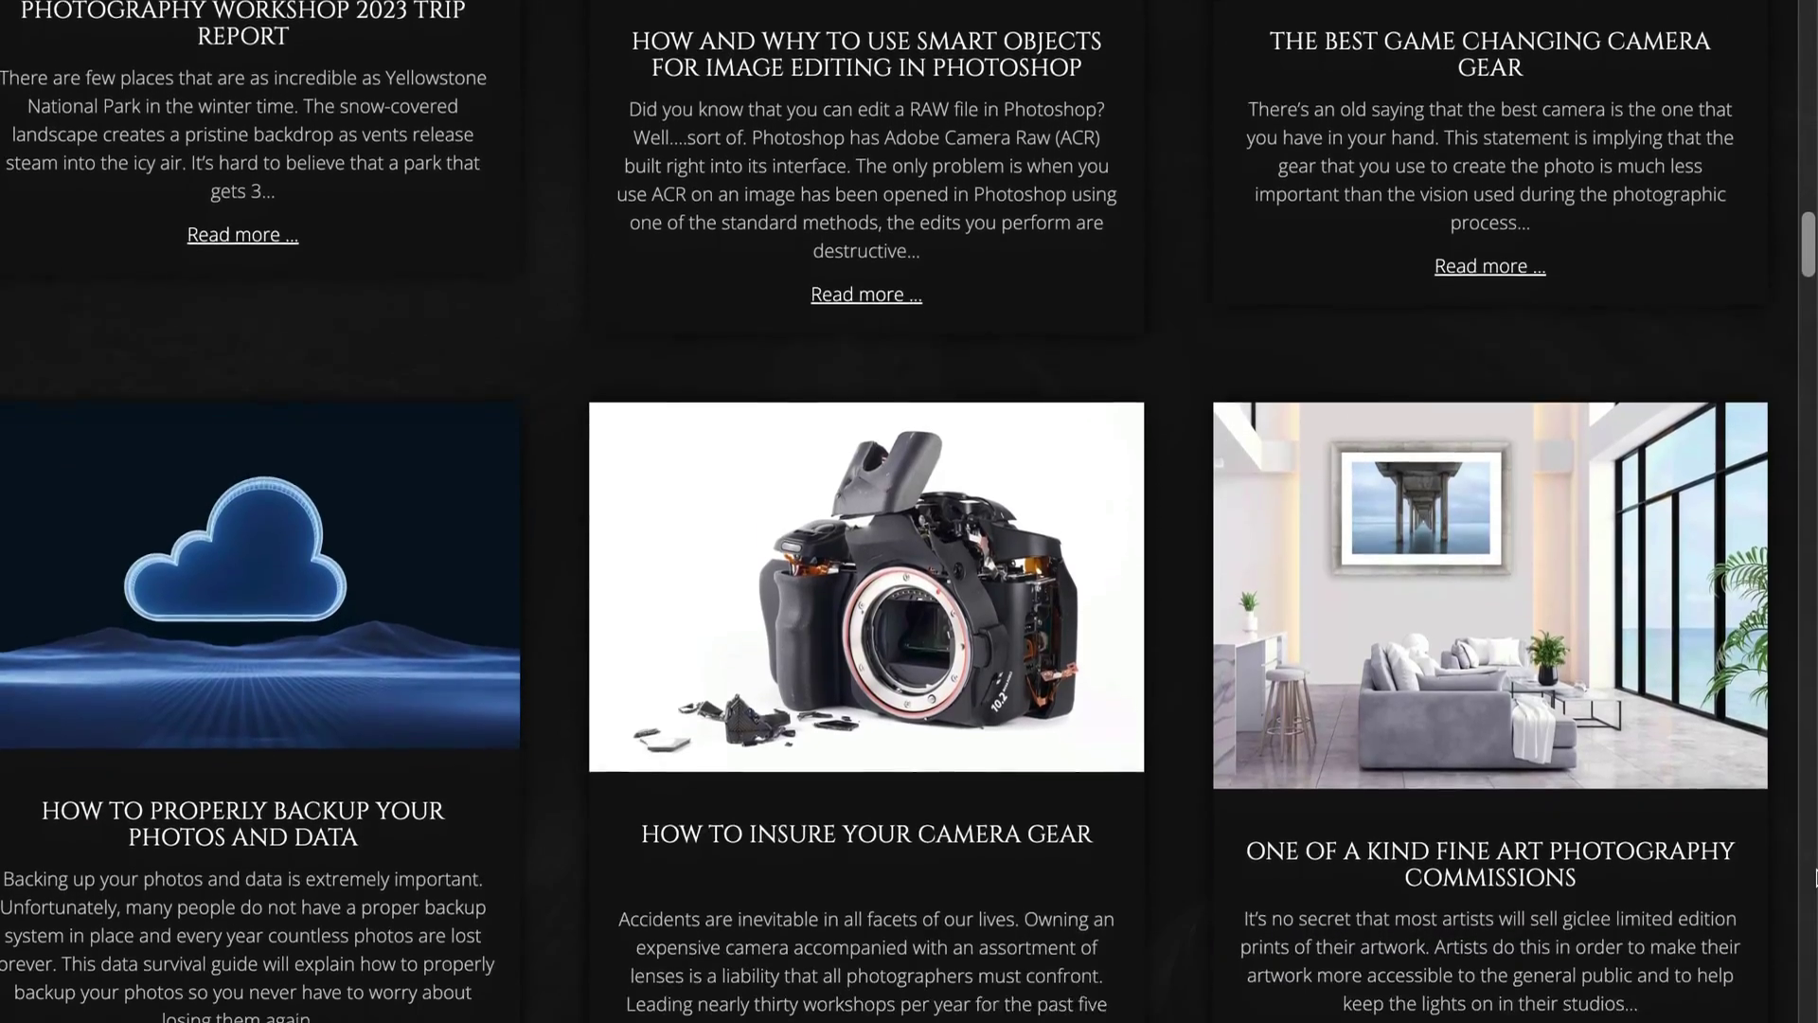
scroll(1813, 876, "down", 3)
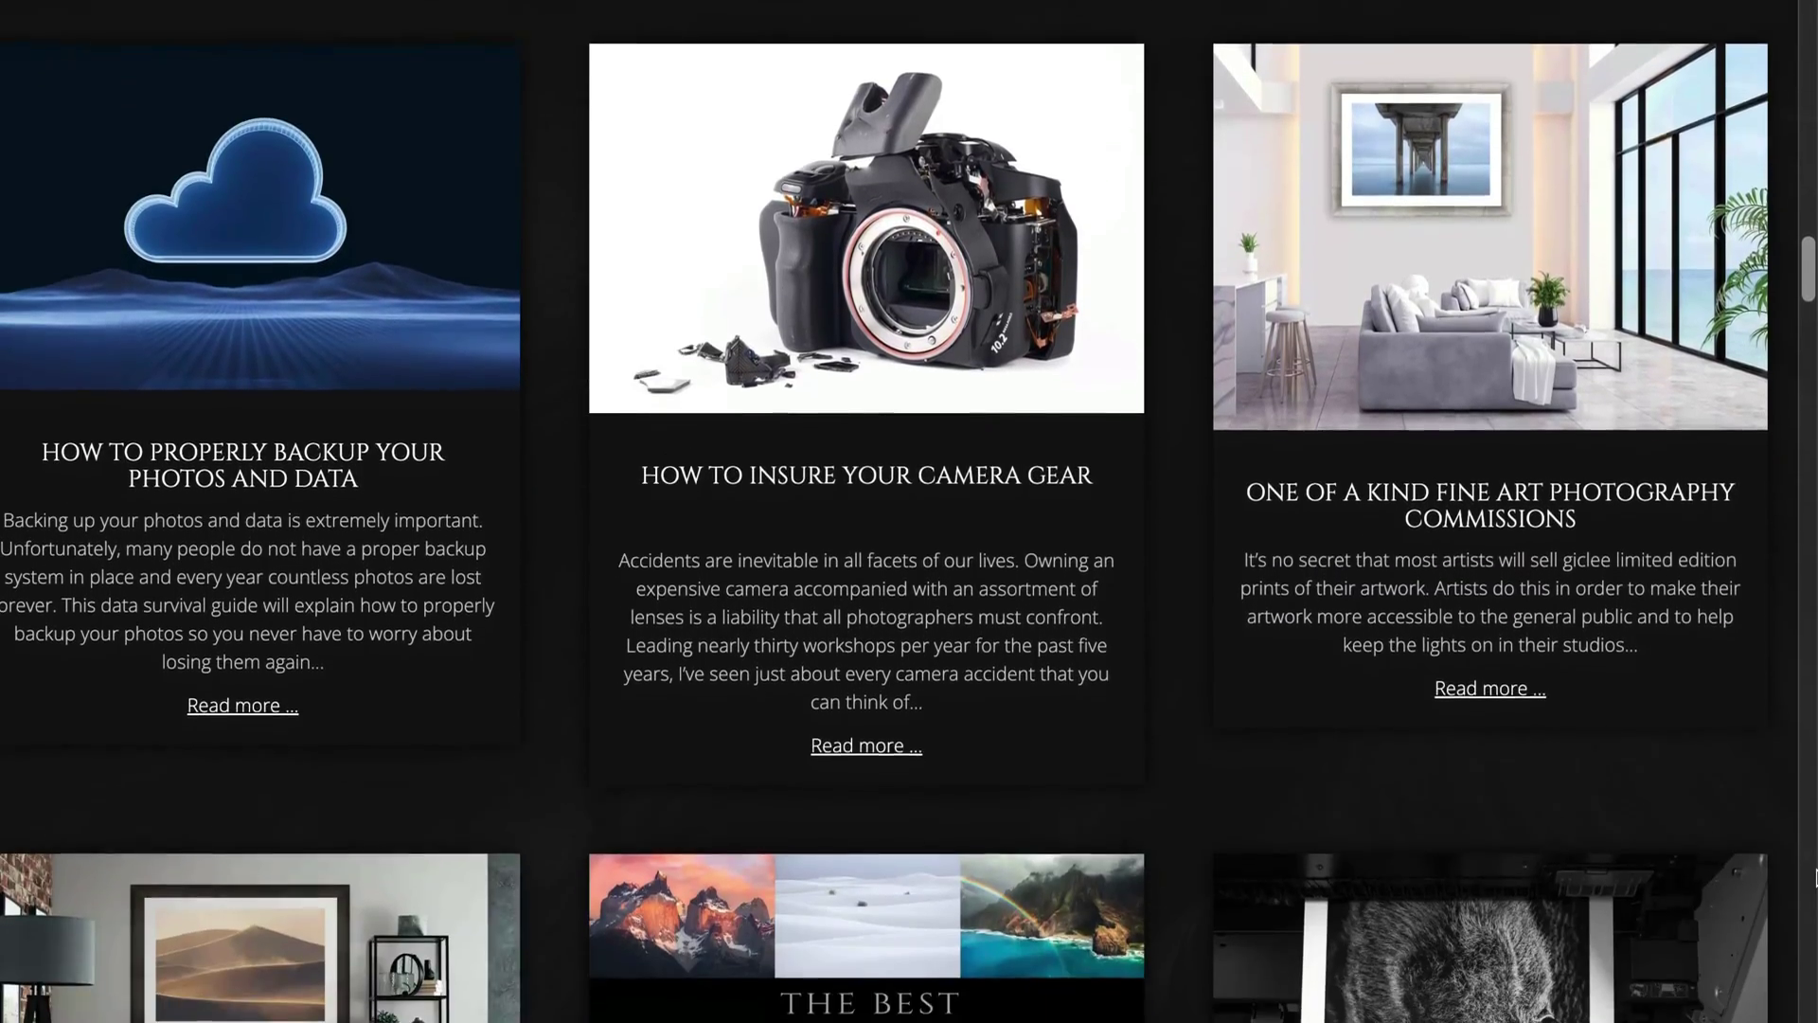
scroll(1813, 876, "down", 1)
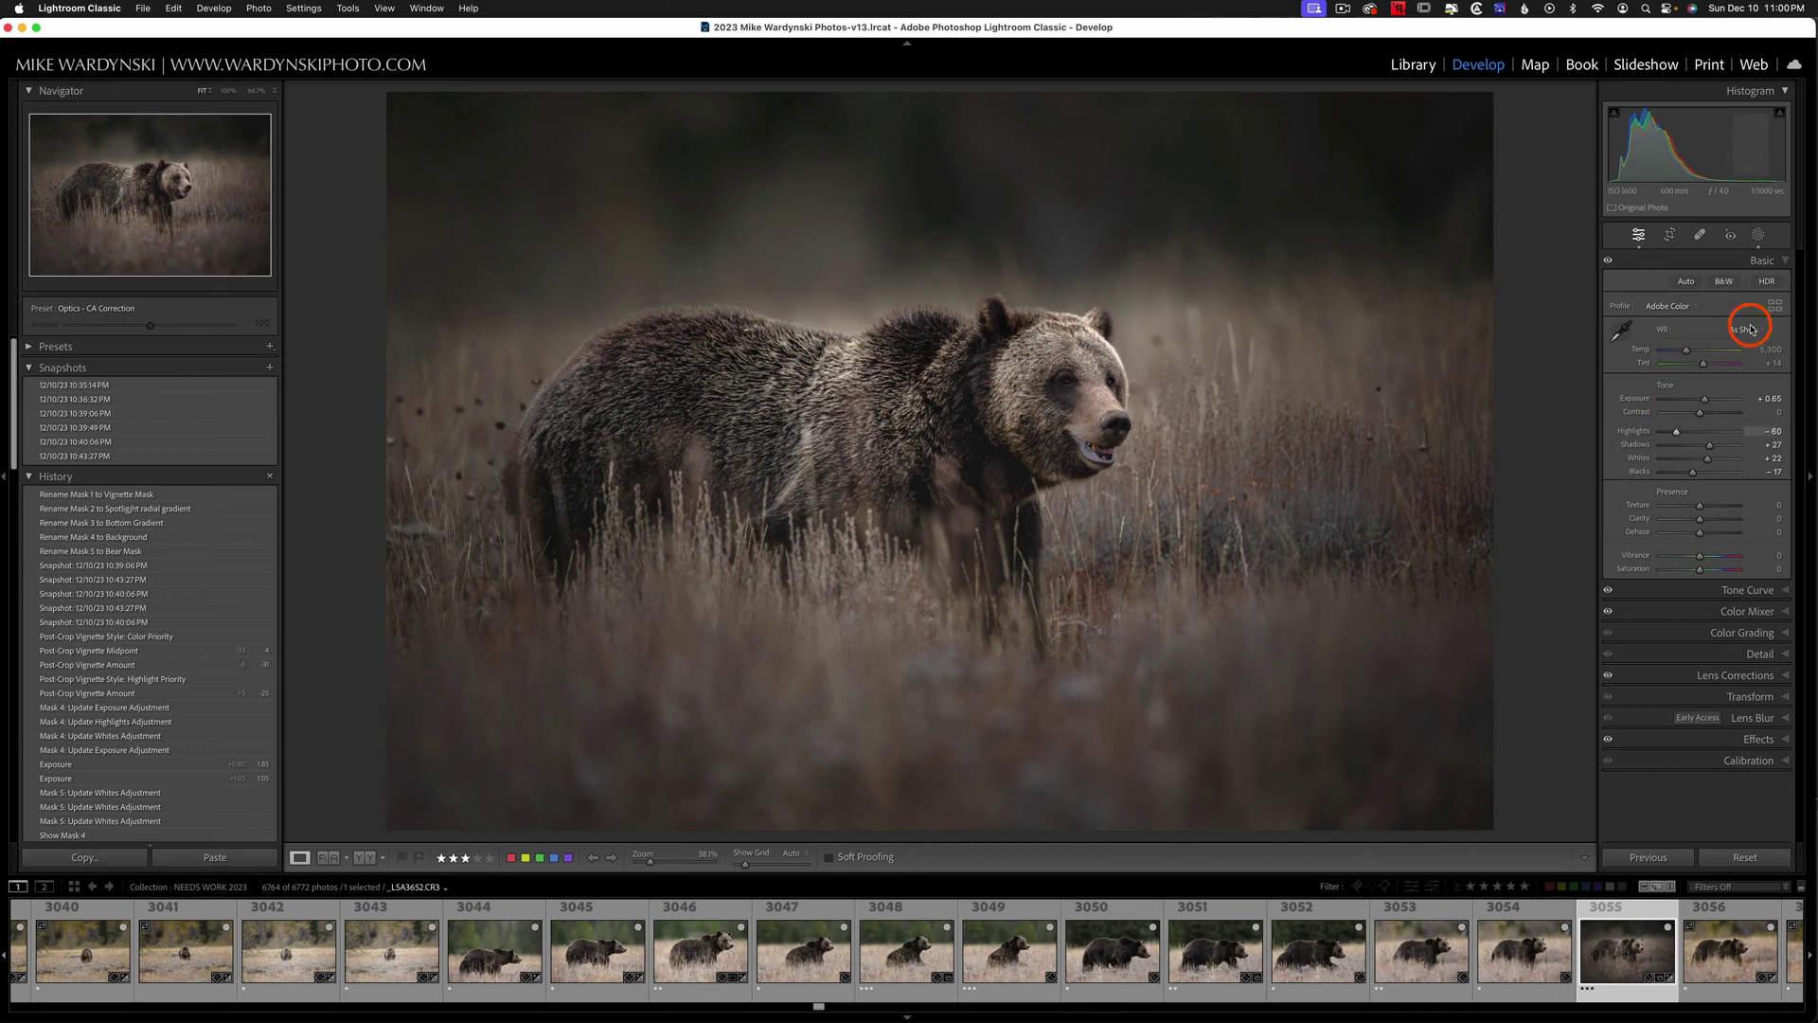
Step: Show the bear photo's masks, then select photos 3041 through 3055 along with it
left_click(1758, 234)
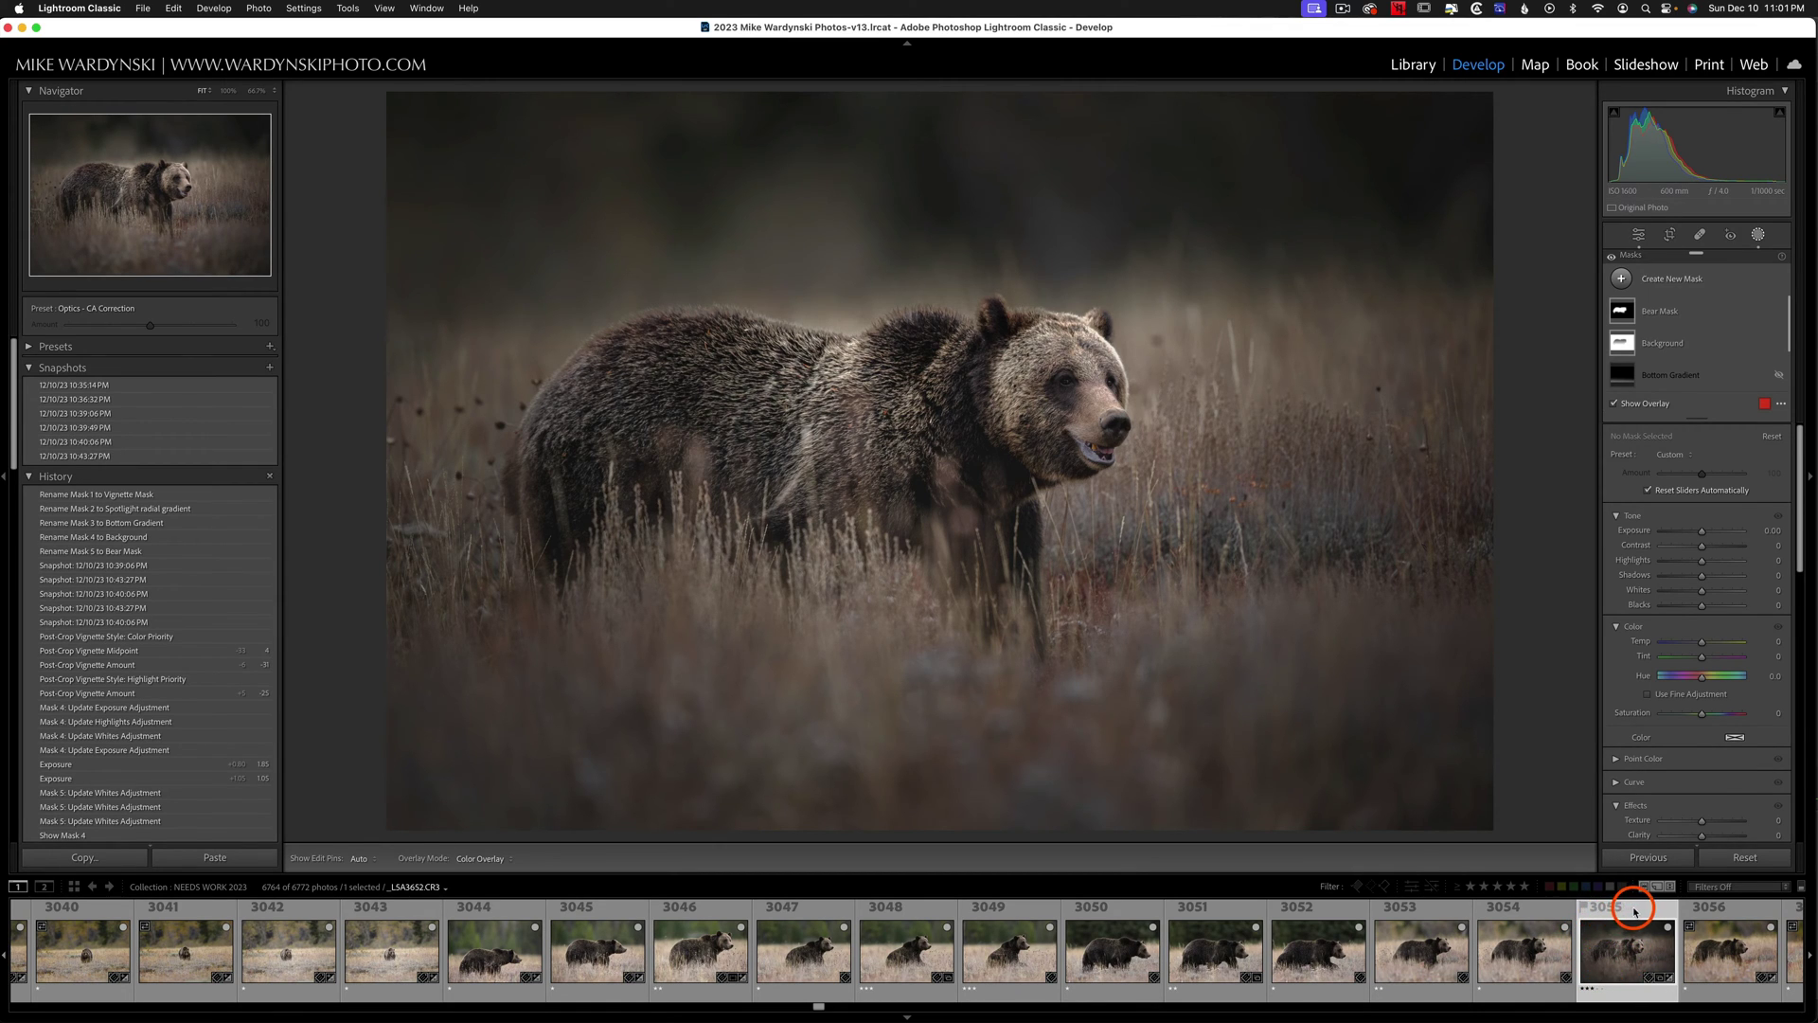
left_click(163, 950, "shift")
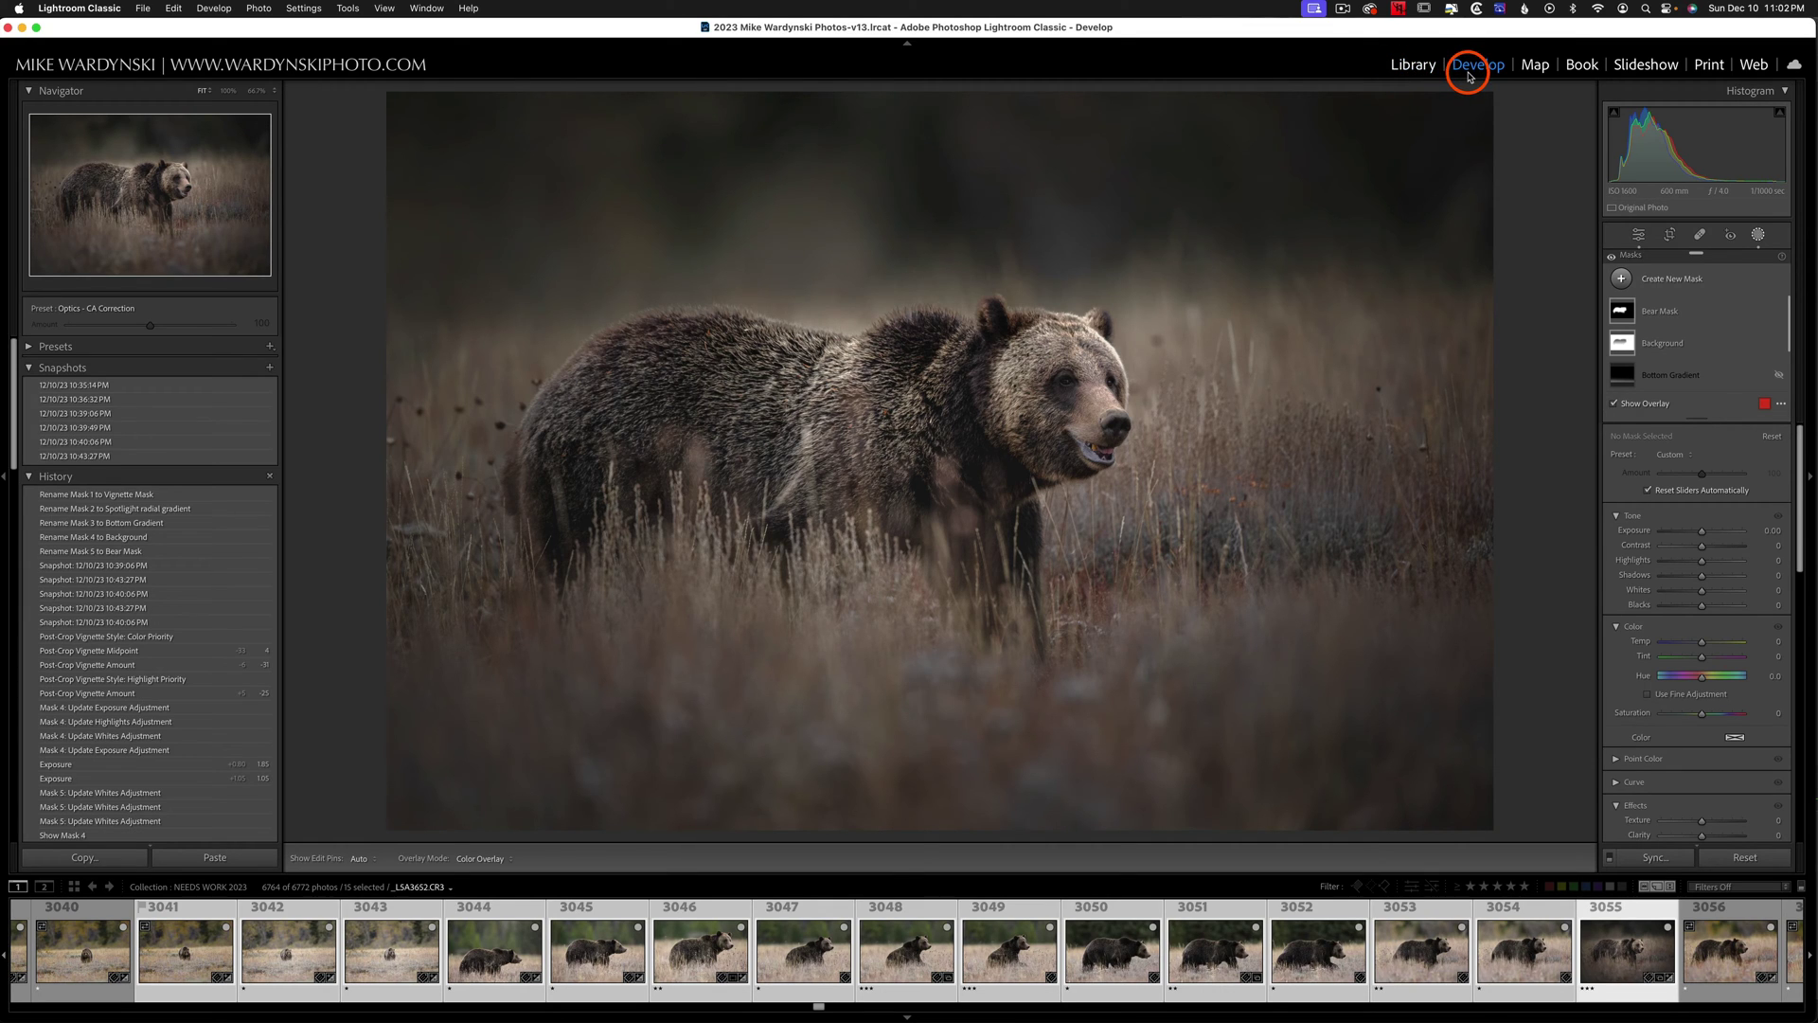
Step: In Synchronize Settings, clear all, tick Basic, toggle Highlights, then check every setting including all masks
left_click(1651, 858)
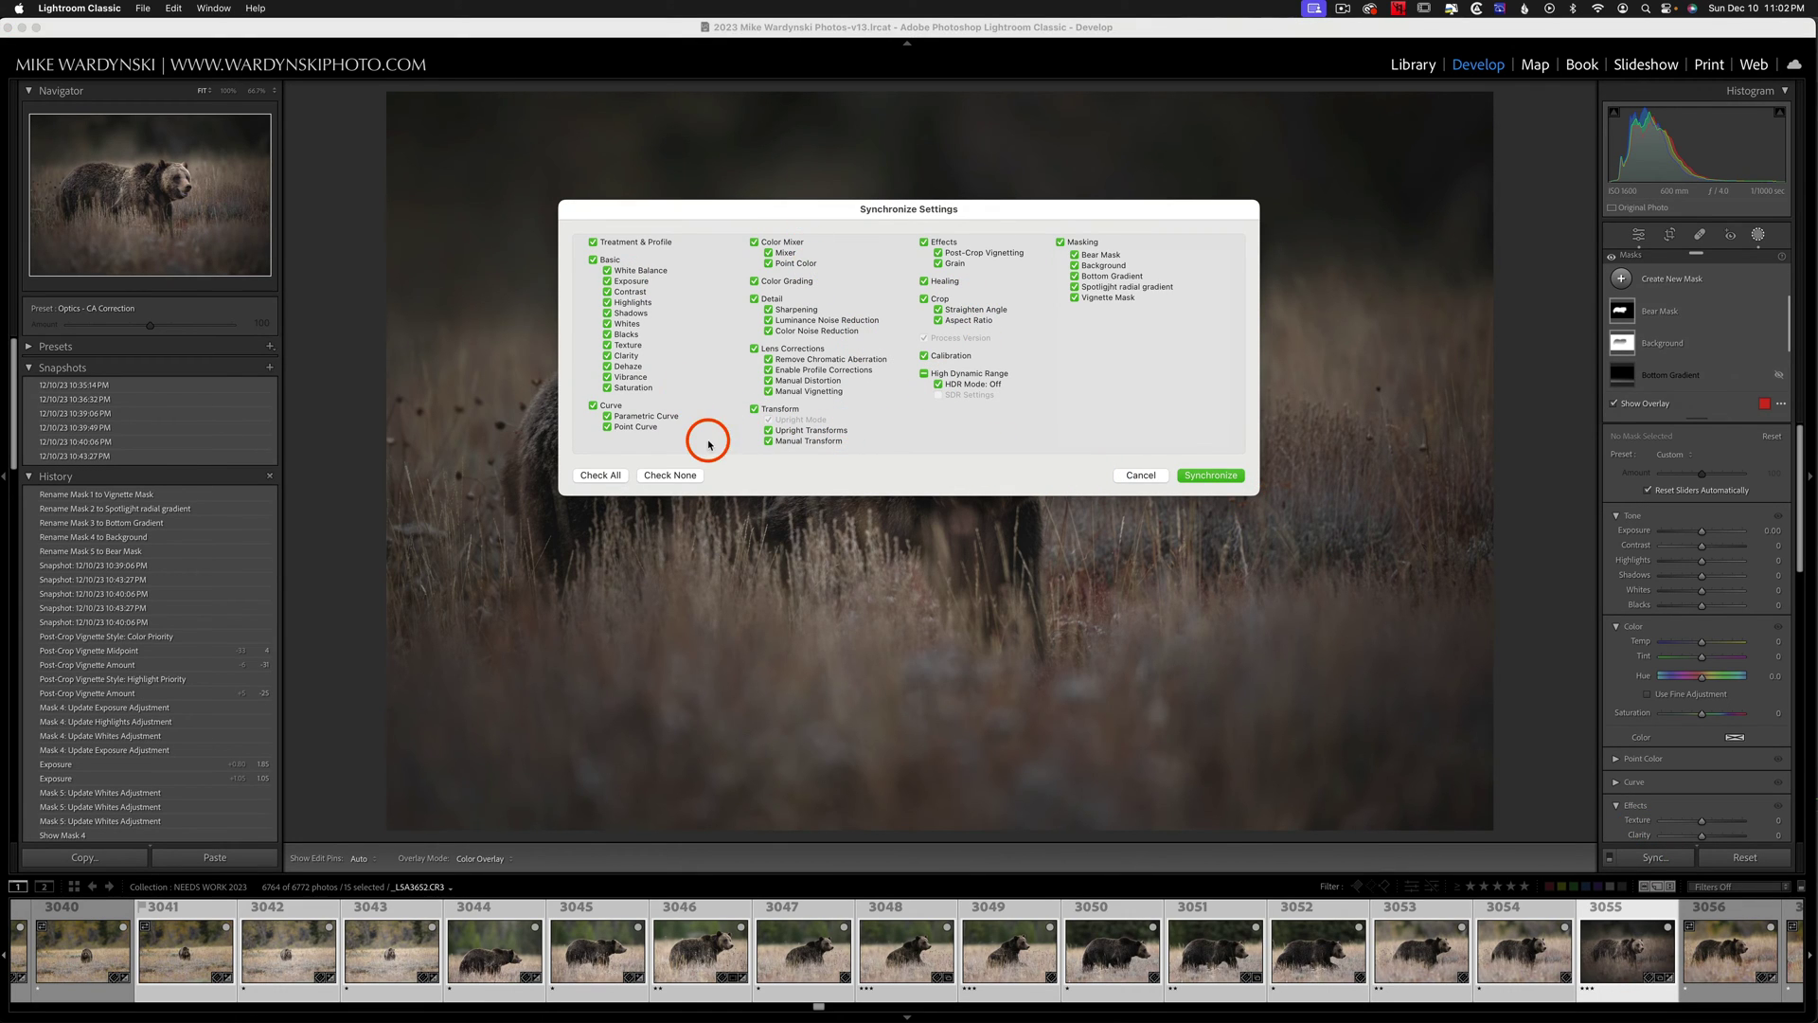
left_click(670, 474)
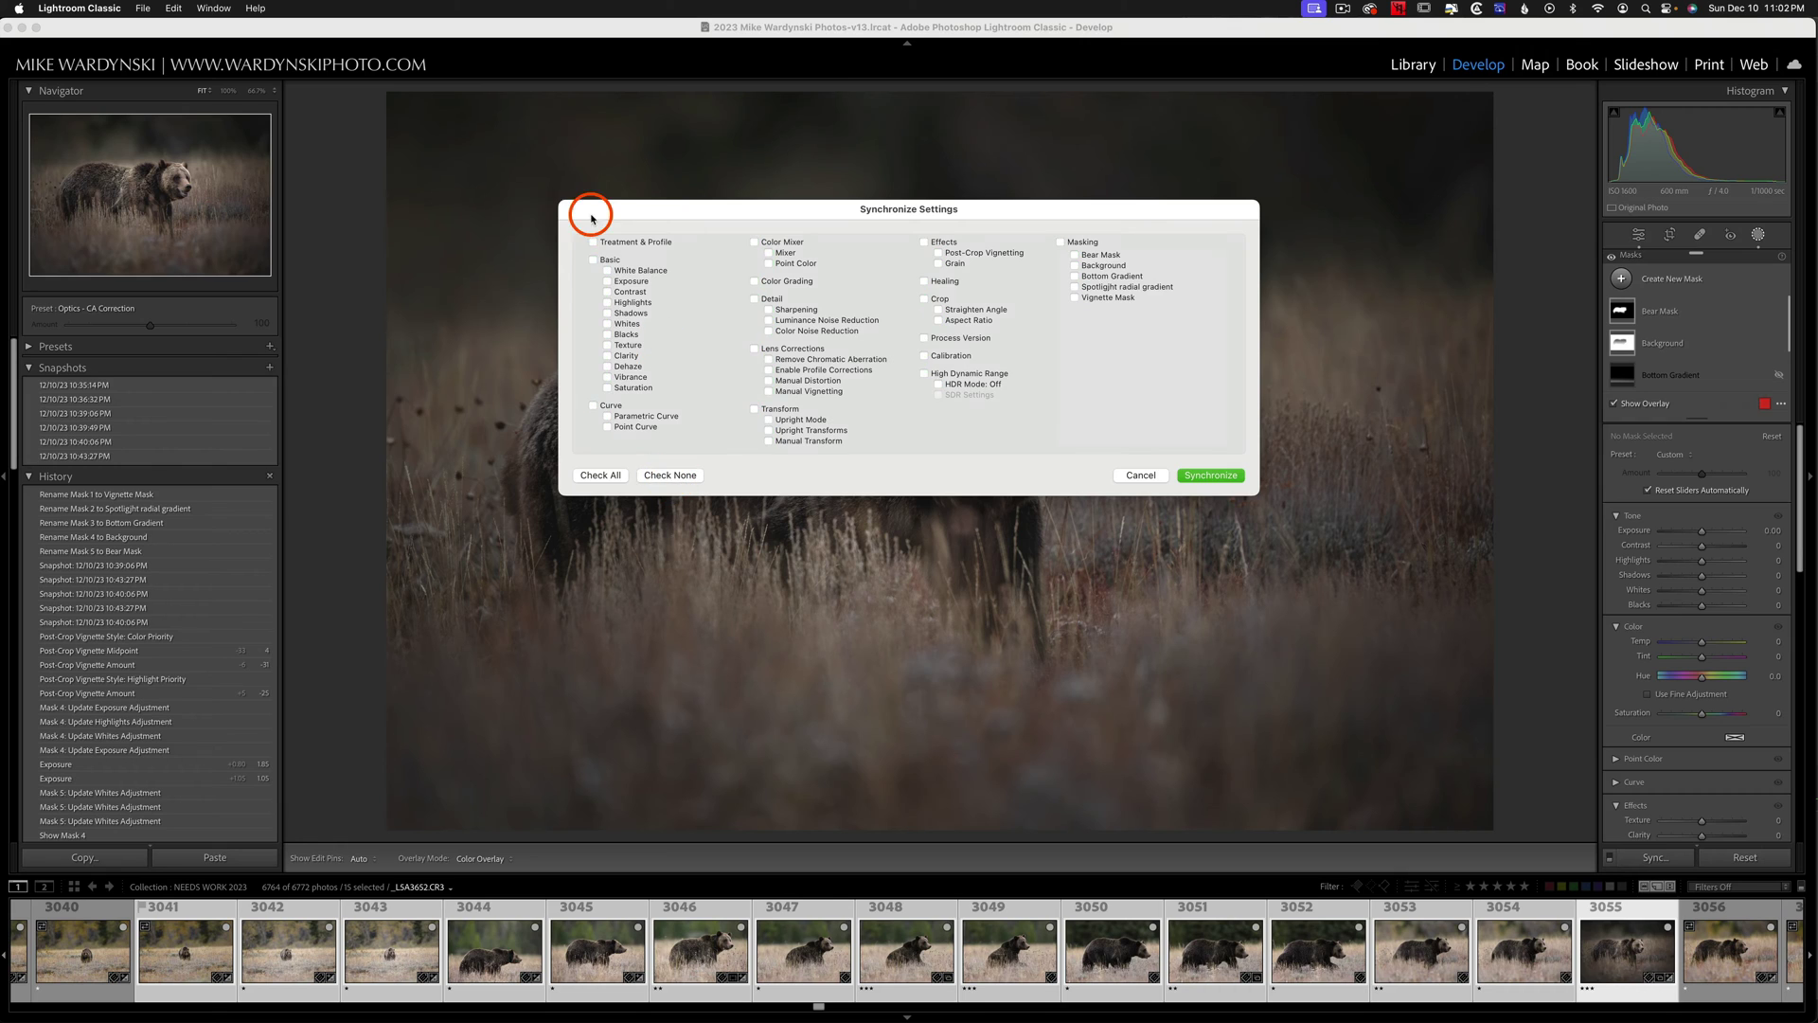
left_click(592, 260)
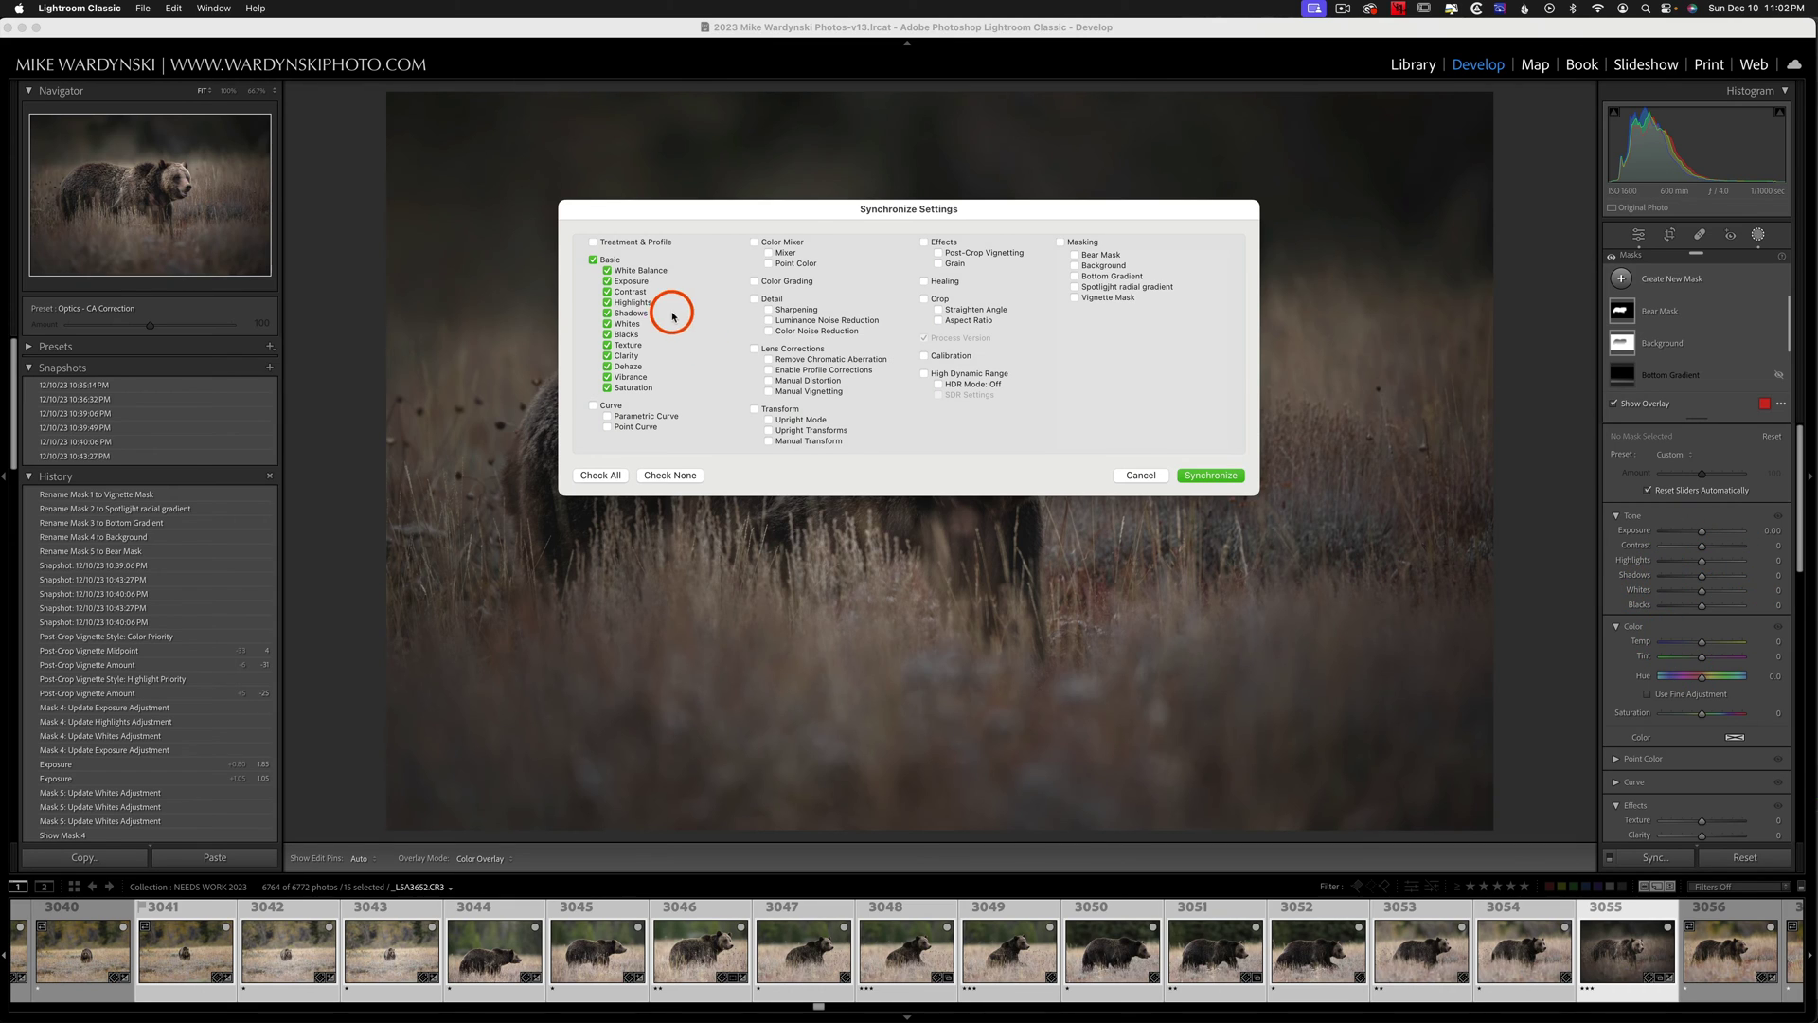
left_click(607, 302)
left_click(607, 302)
left_click(602, 475)
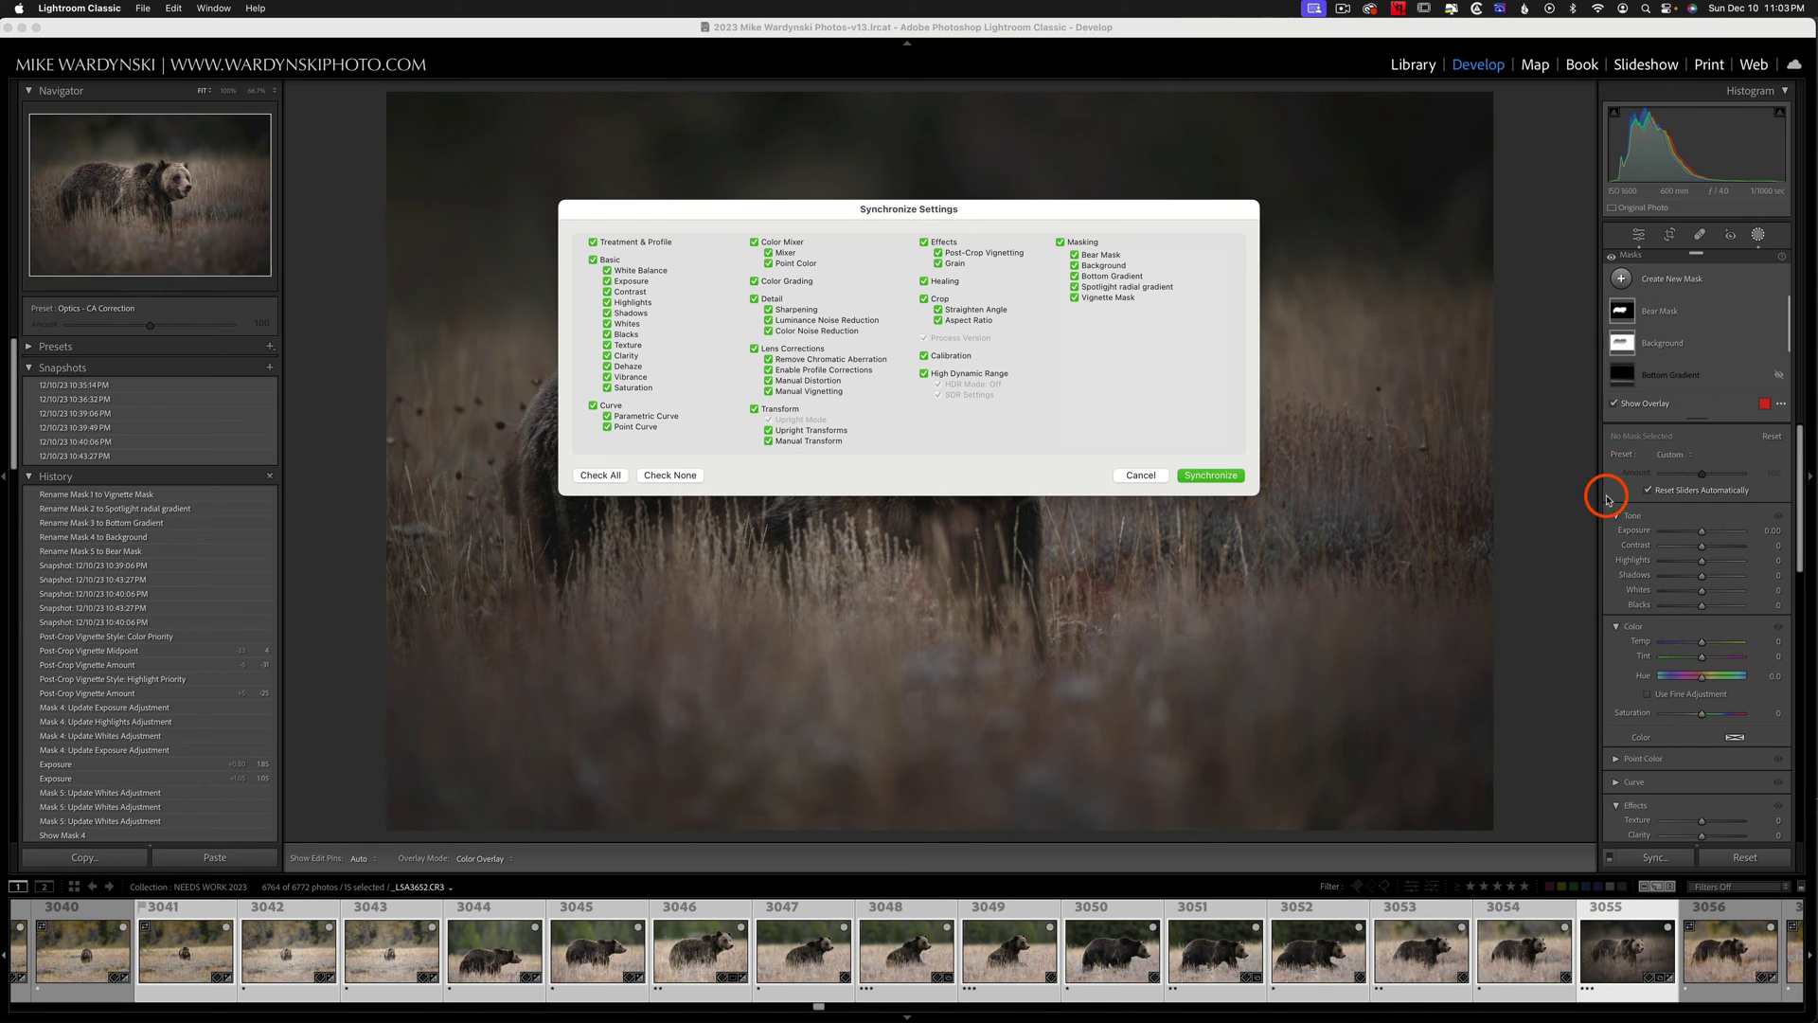
Step: Cancel the synchronize dialog and preview the unedited bear photo 3043
left_click(1141, 474)
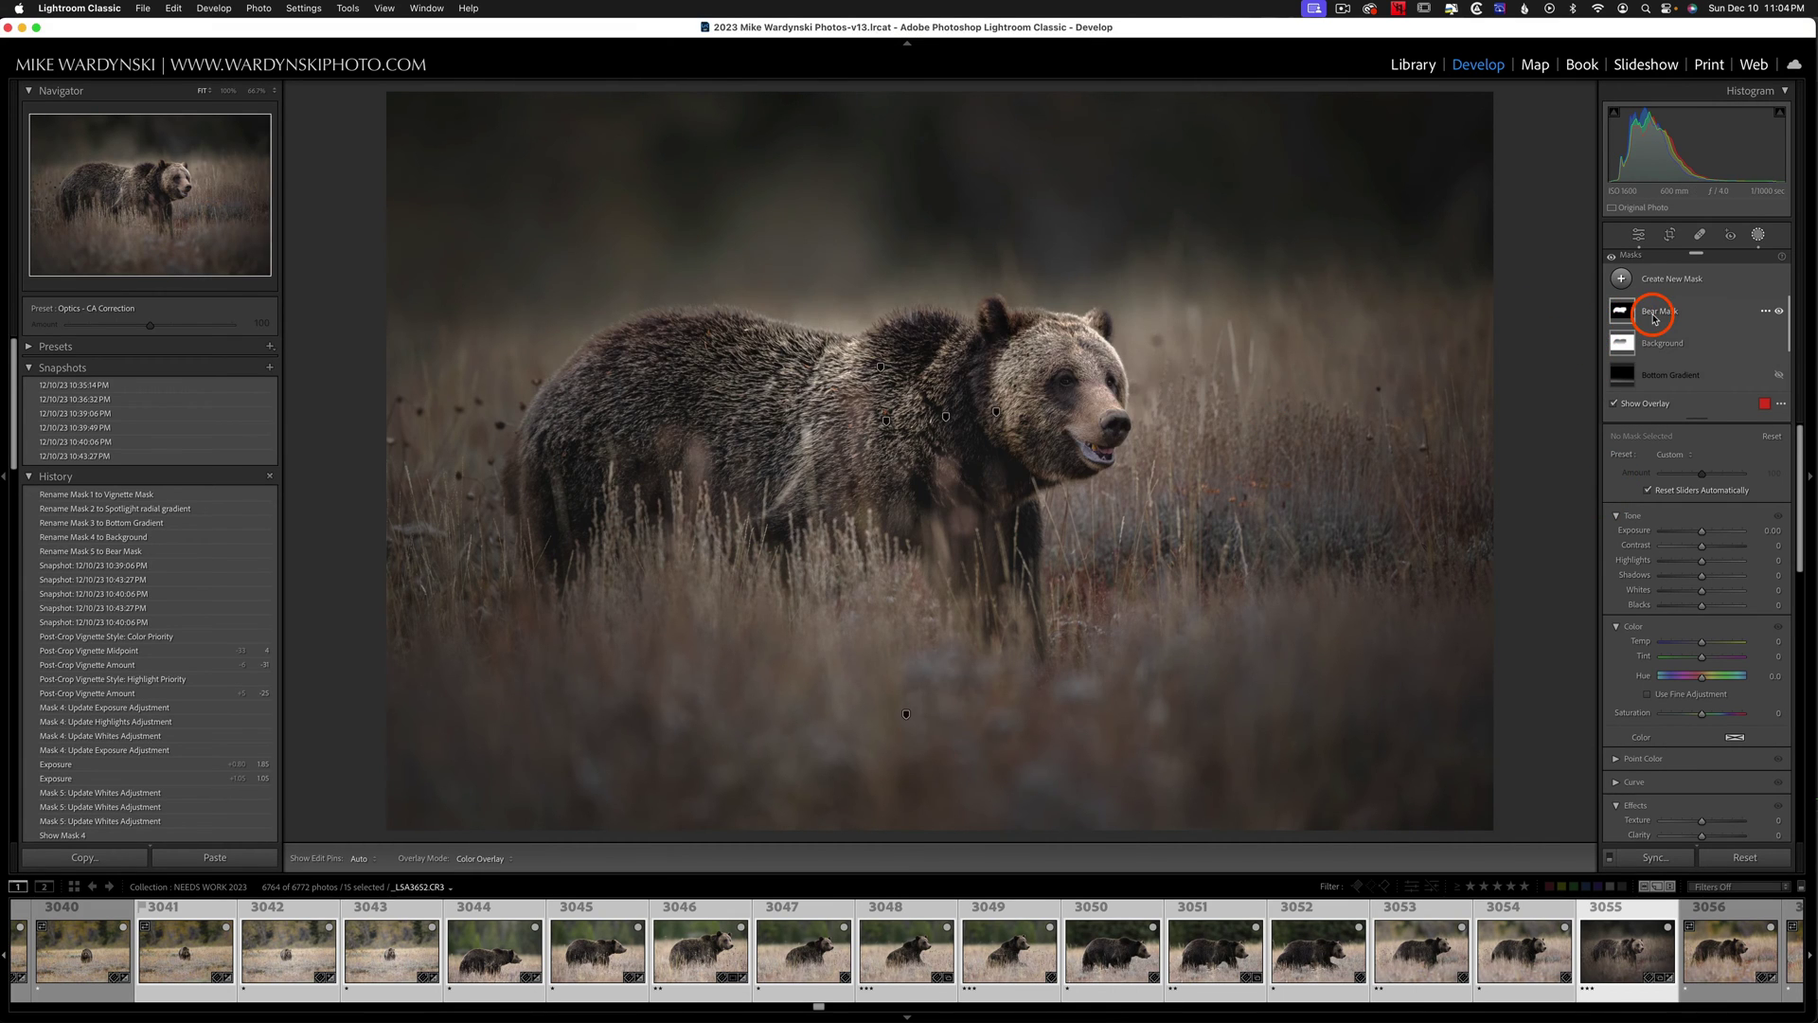
mouse_move(1629, 318)
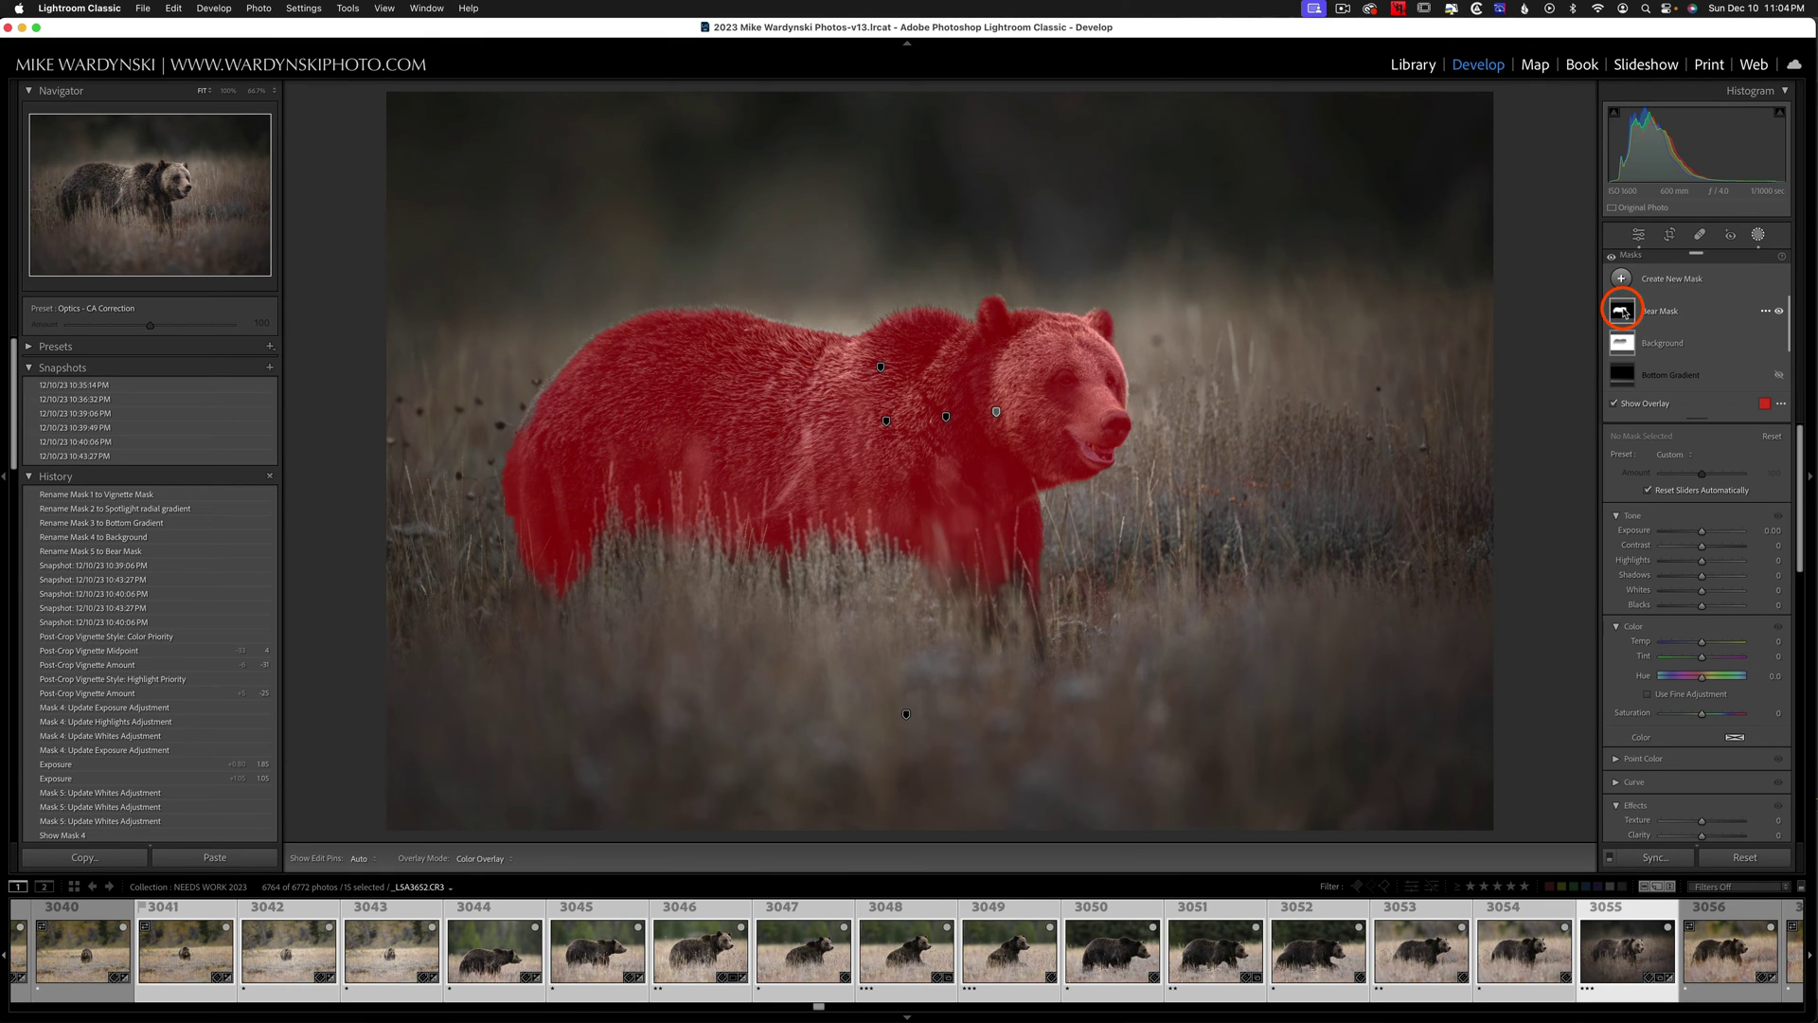
left_click(379, 952)
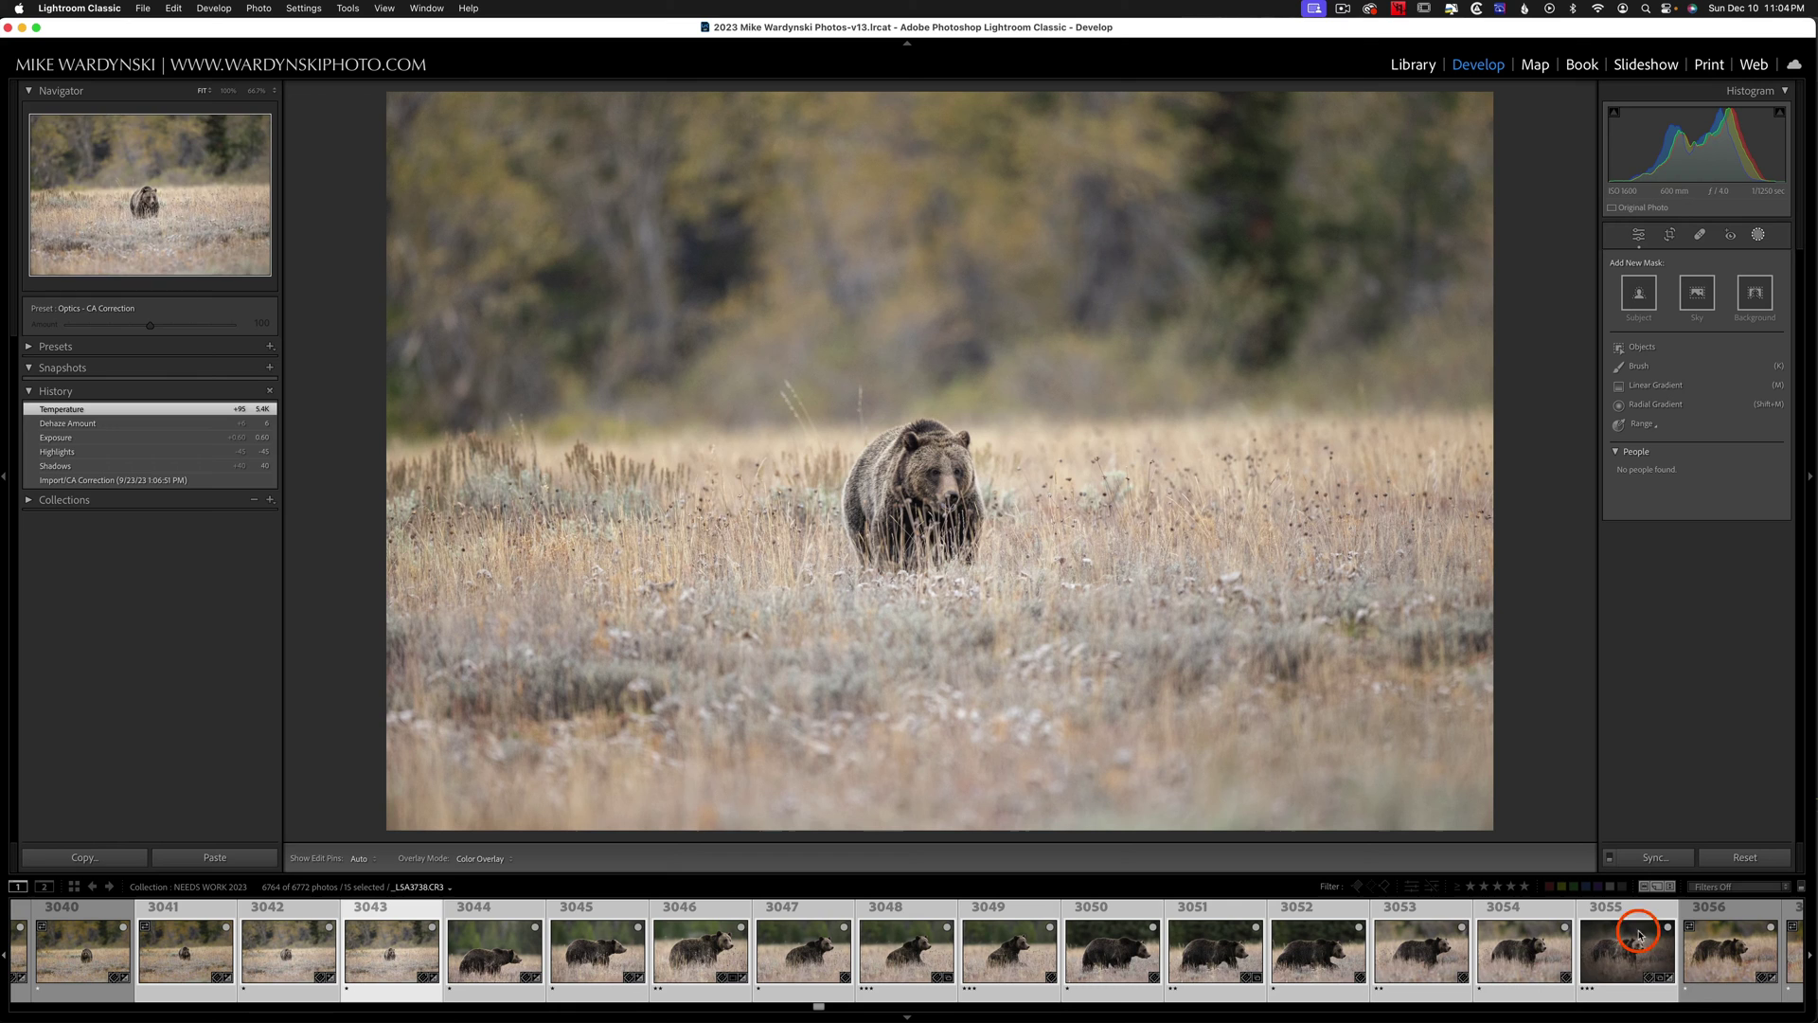
Step: Sync all of photo 3055's settings, including Bottom Gradient, Spotlight and Vignette masks, to the selected bears
left_click(1635, 966)
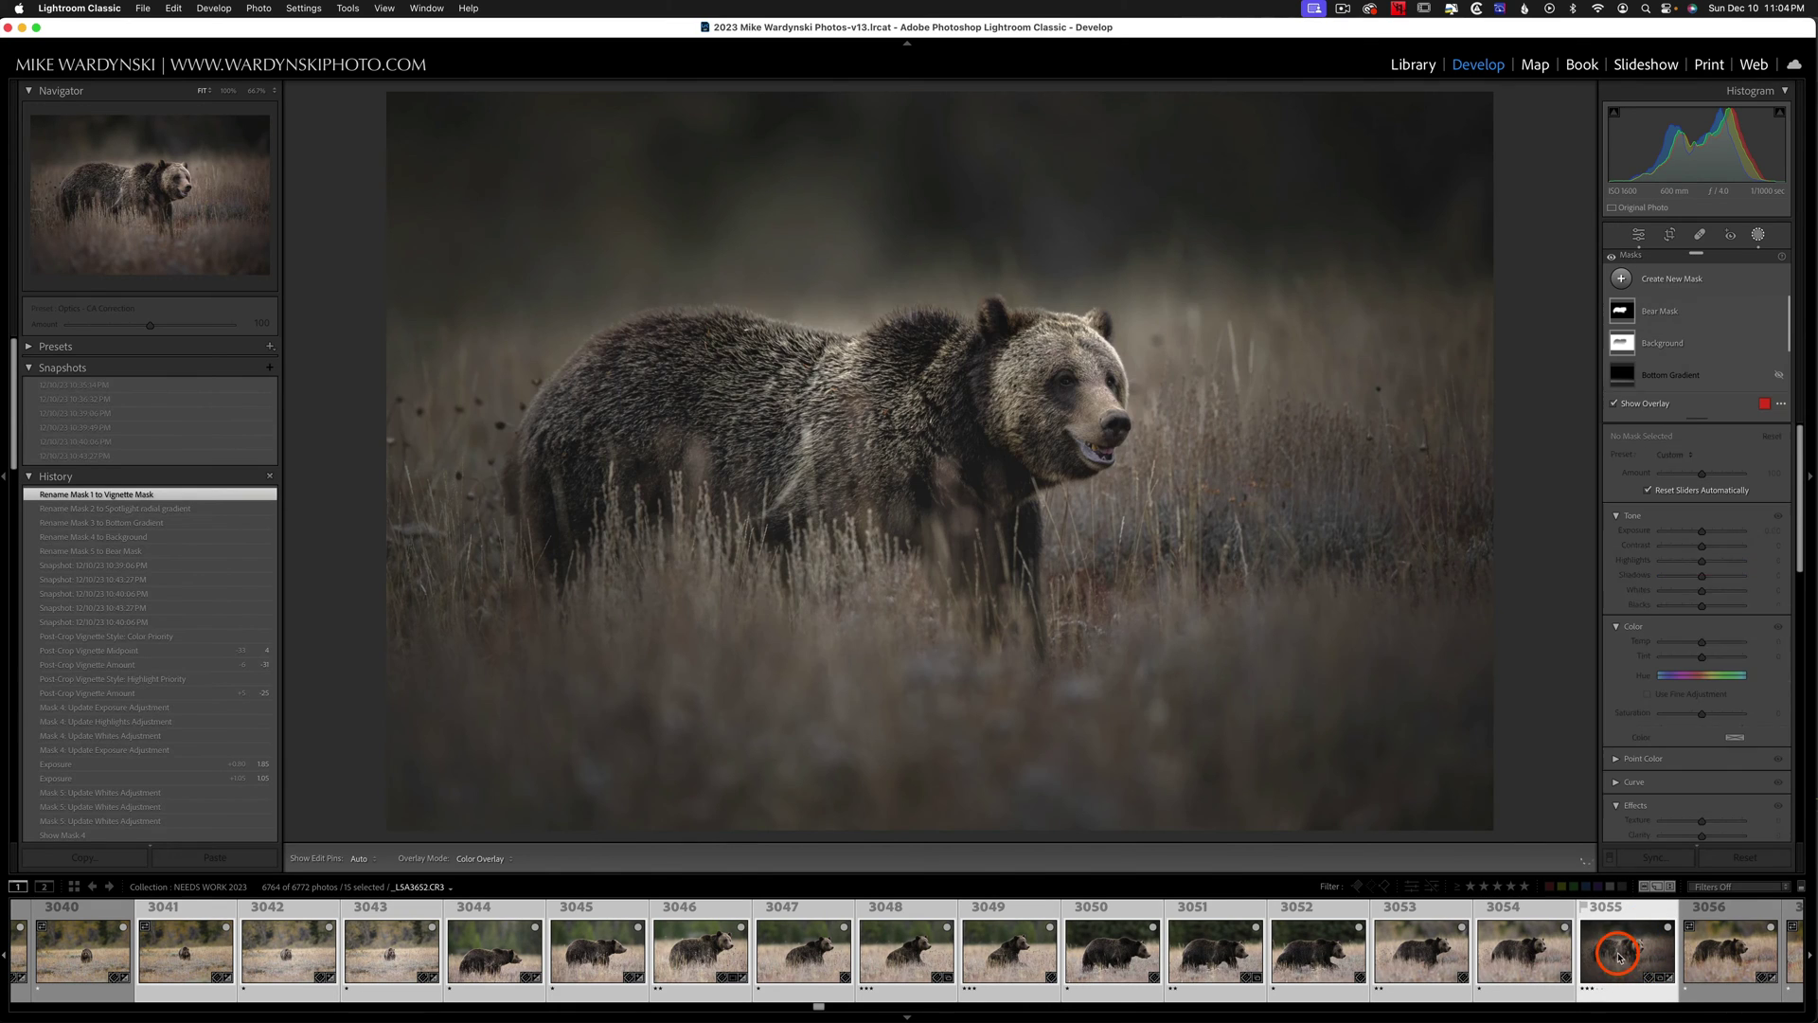
left_click(1648, 857)
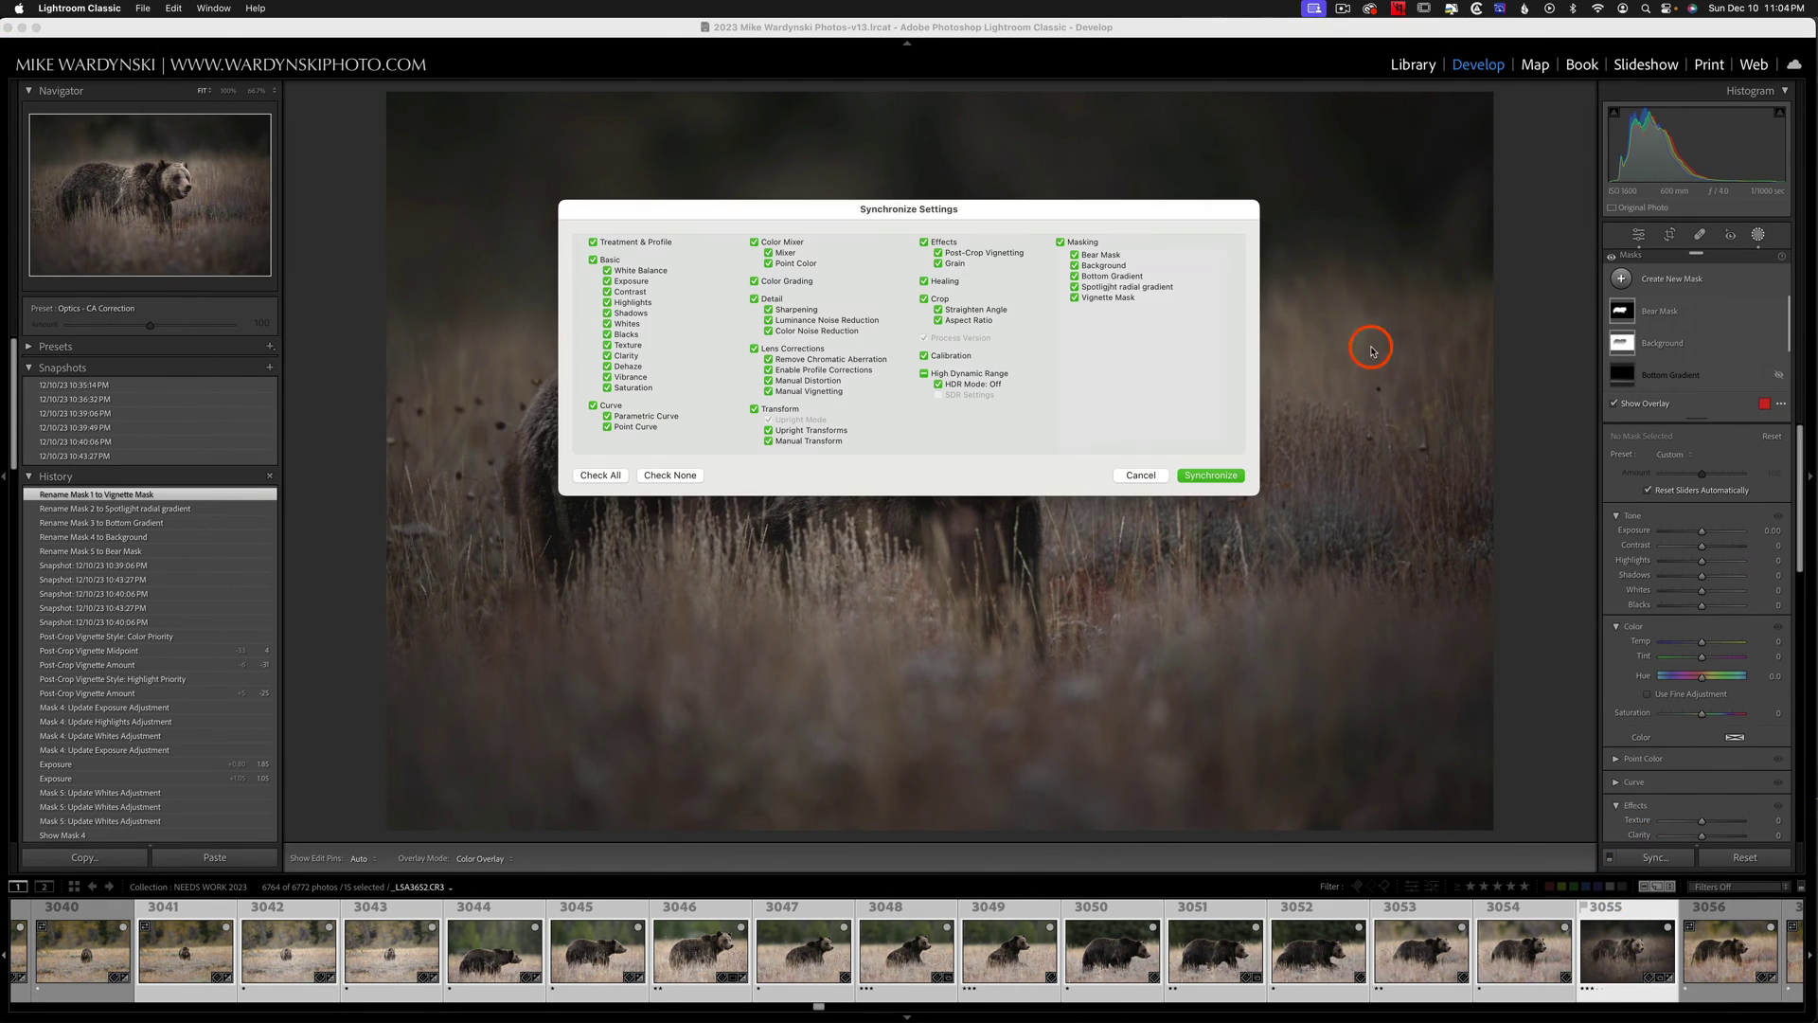
left_click(1074, 276)
left_click(1074, 286)
left_click(1073, 297)
left_click(1074, 276)
left_click(1074, 287)
left_click(1074, 297)
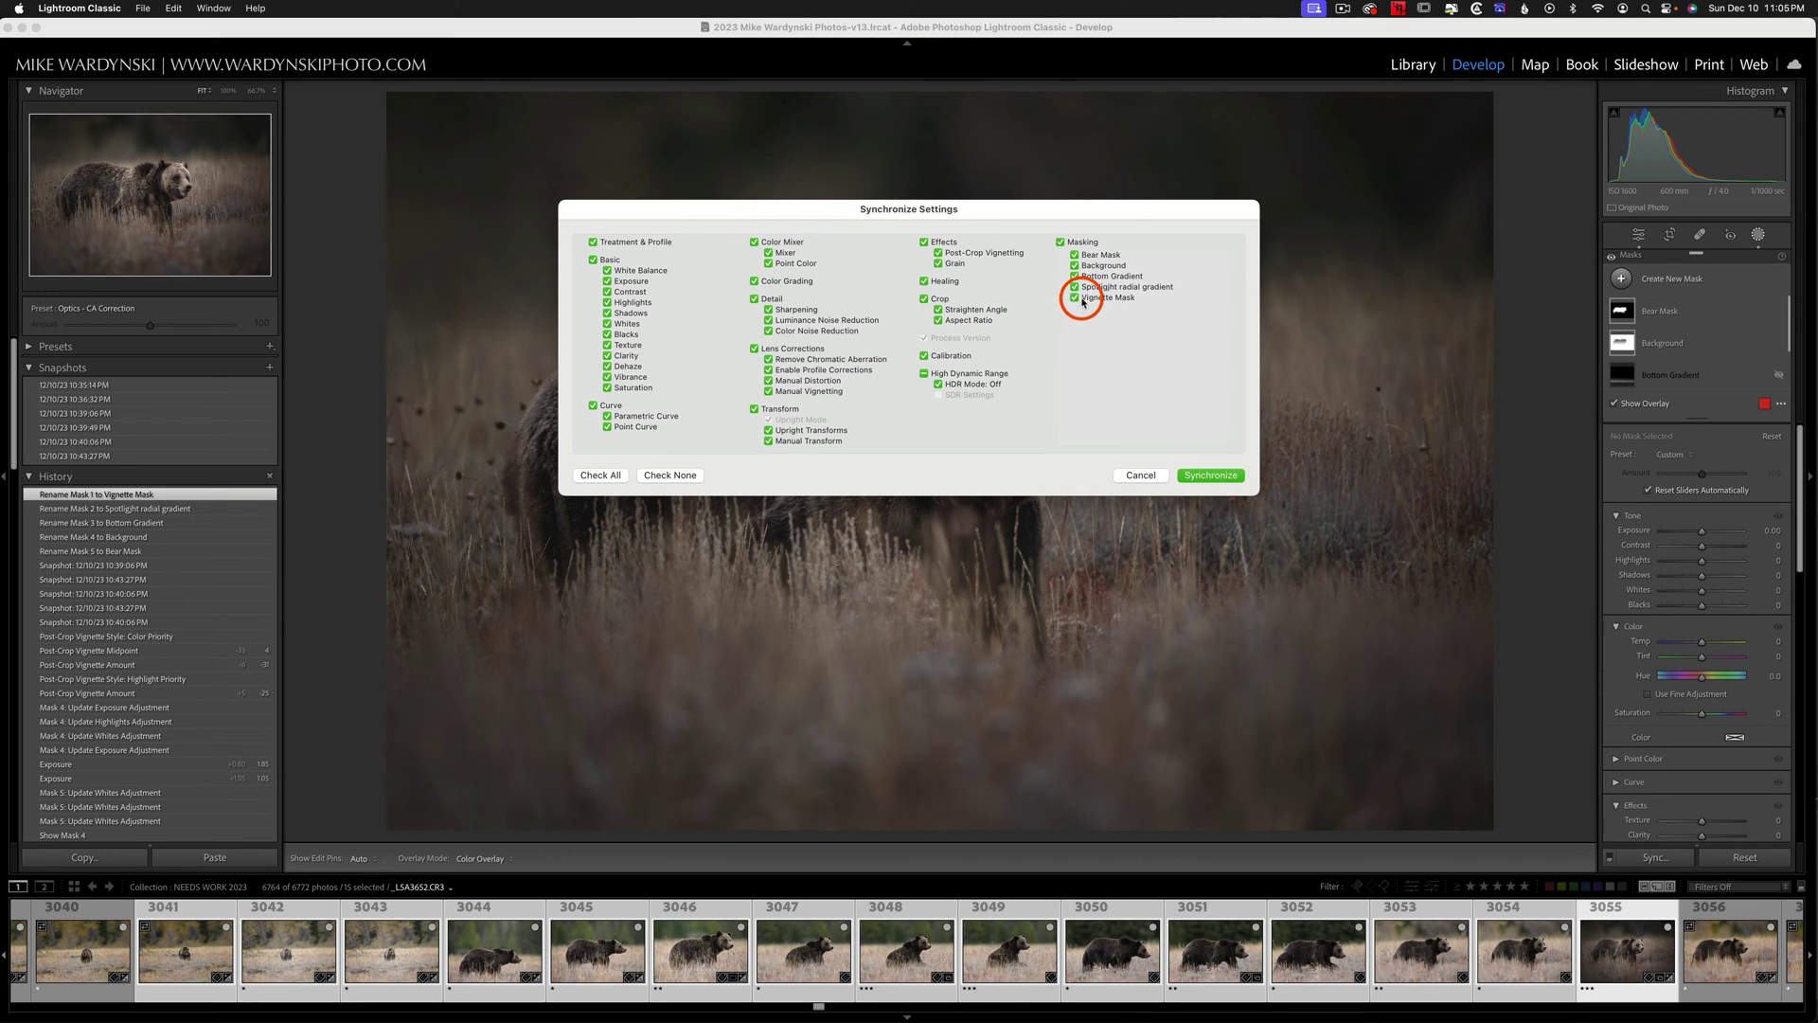
left_click(1206, 476)
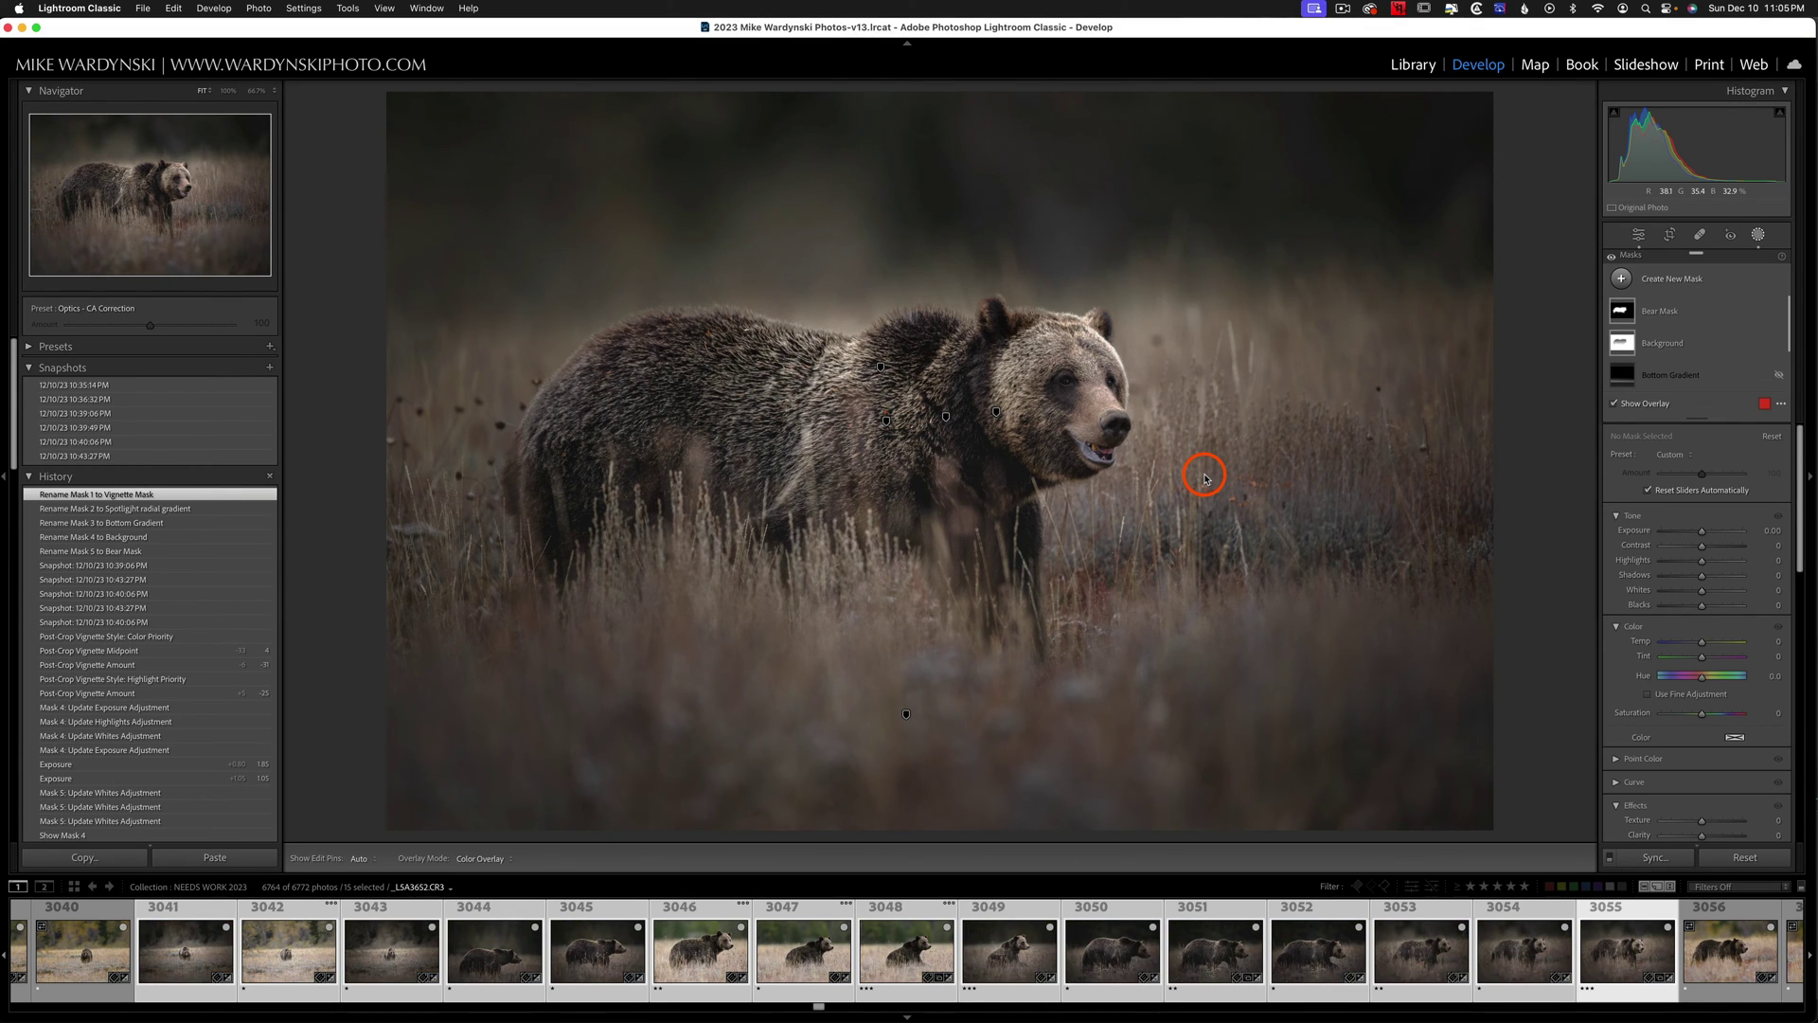
left_click(1502, 947)
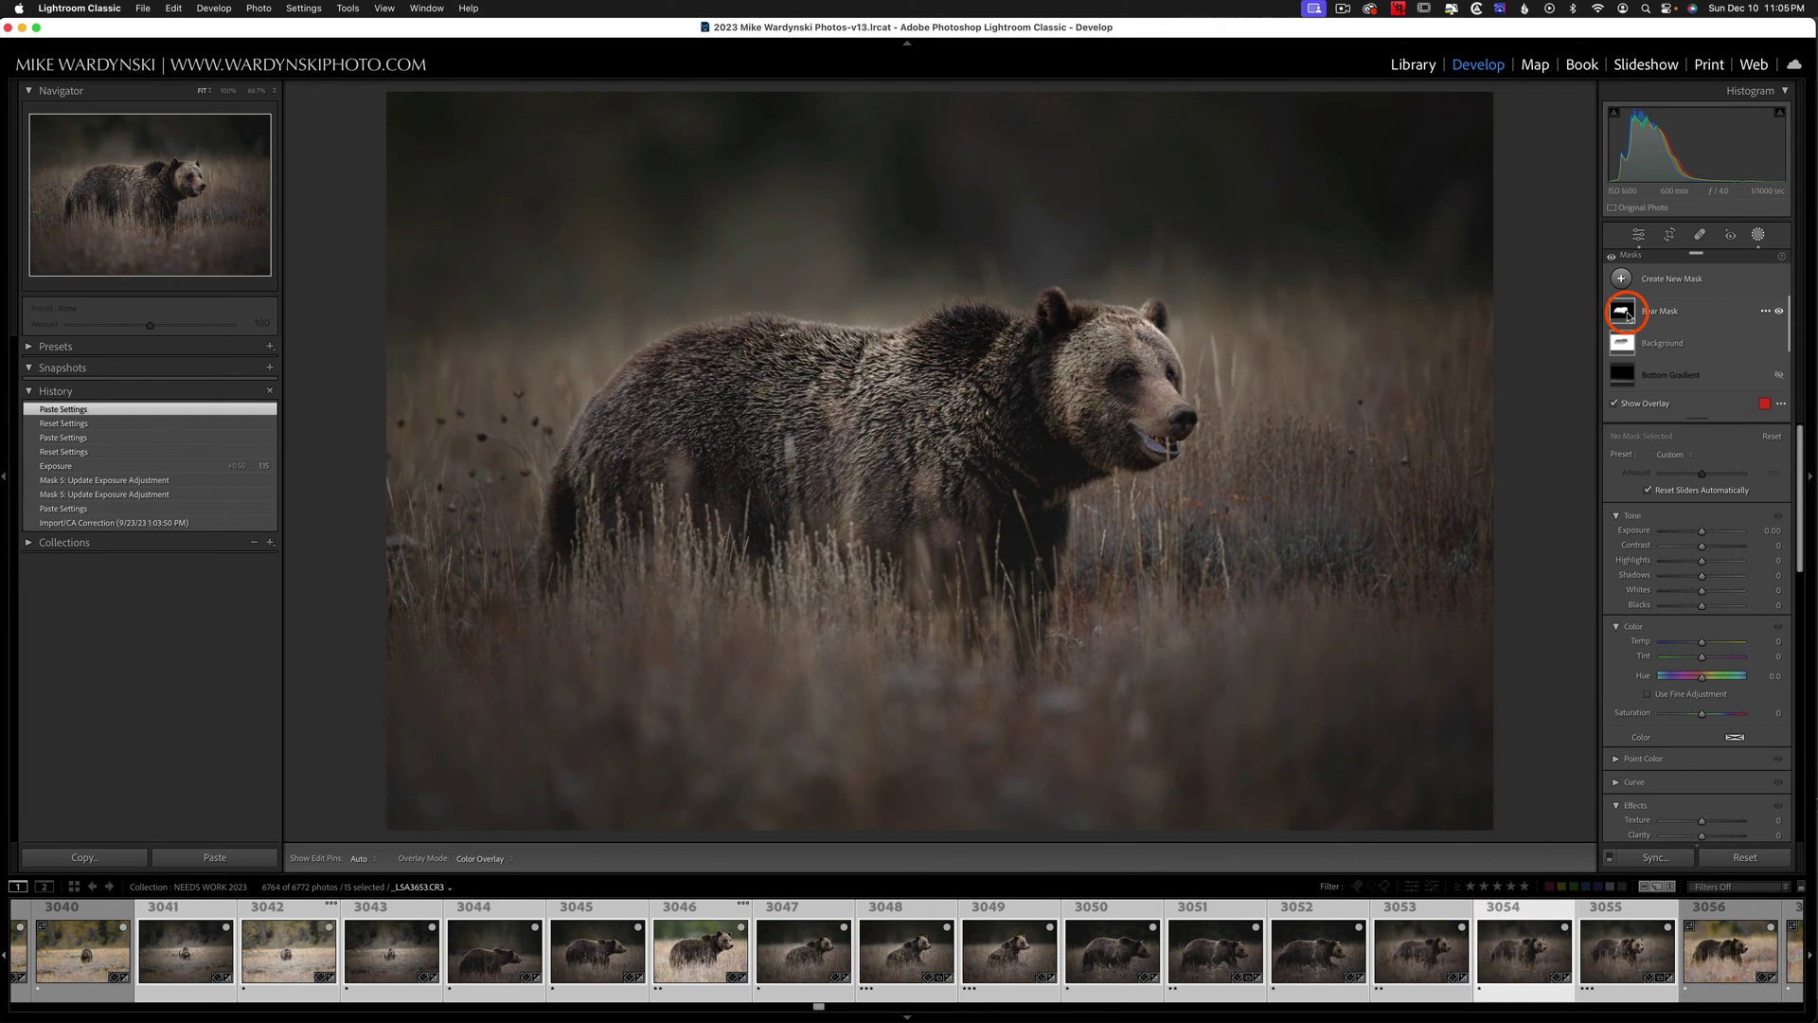
left_click(1622, 313)
key("Right")
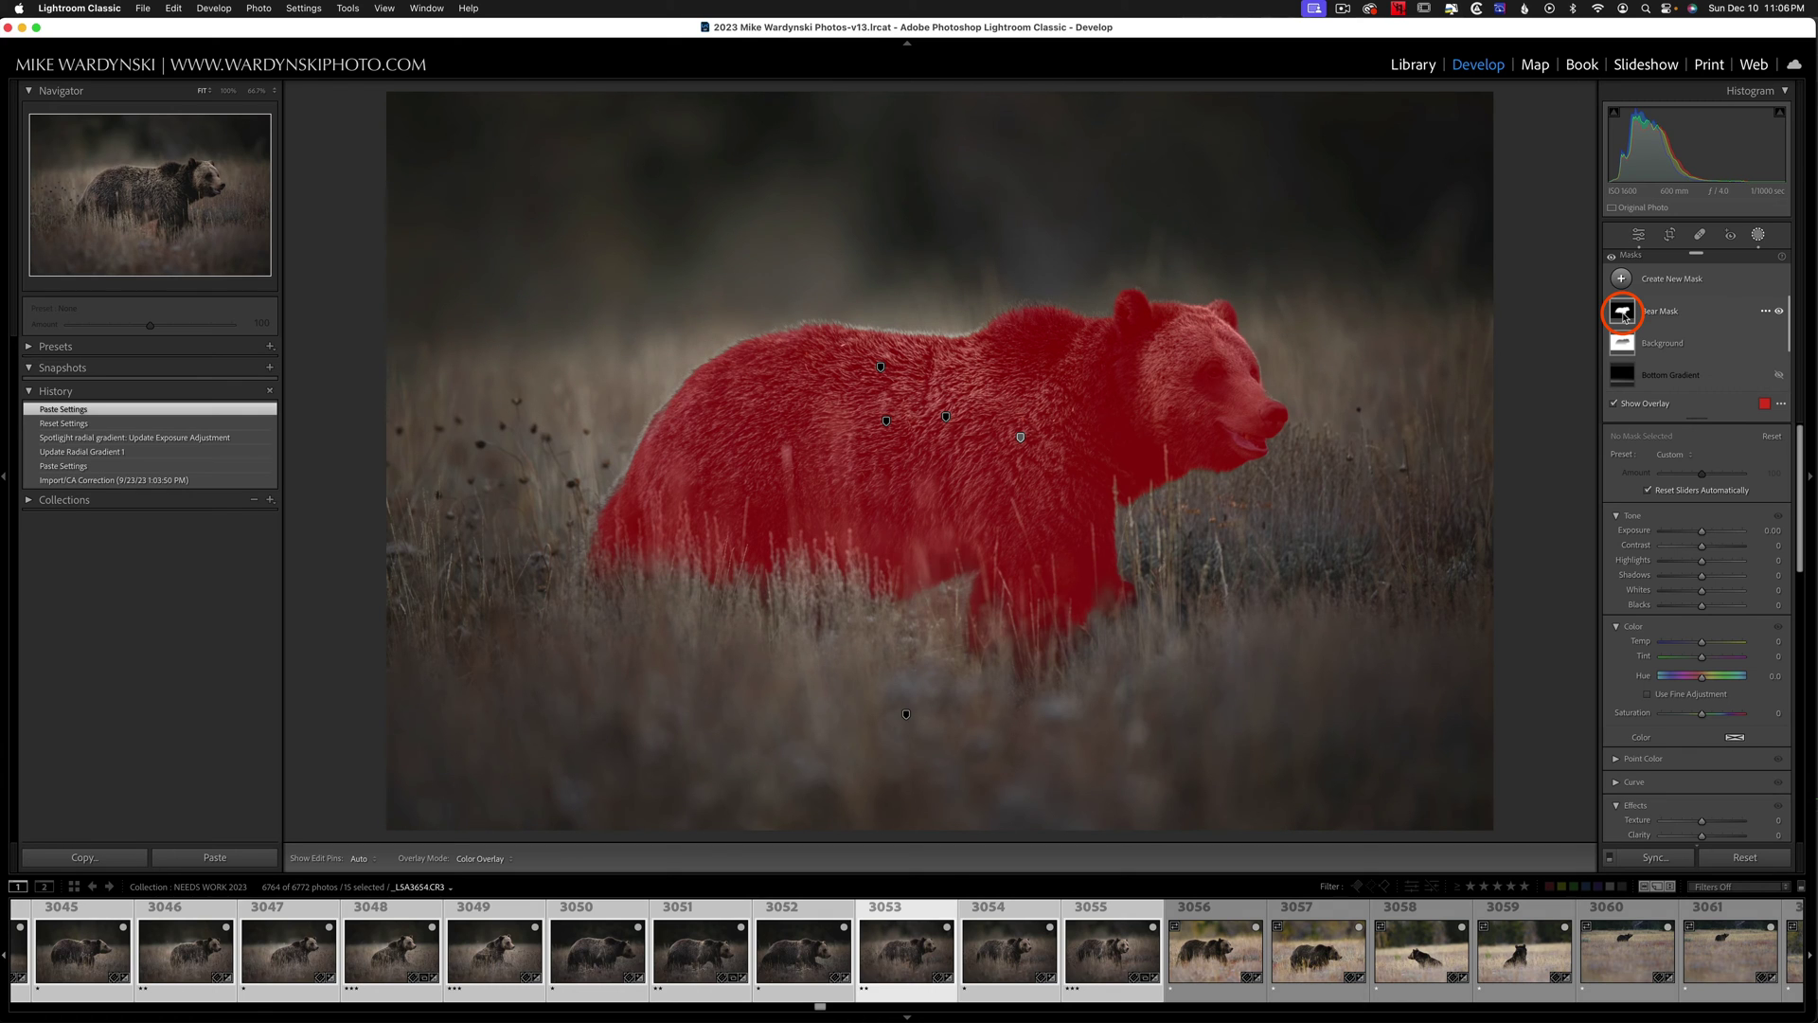
key("Left")
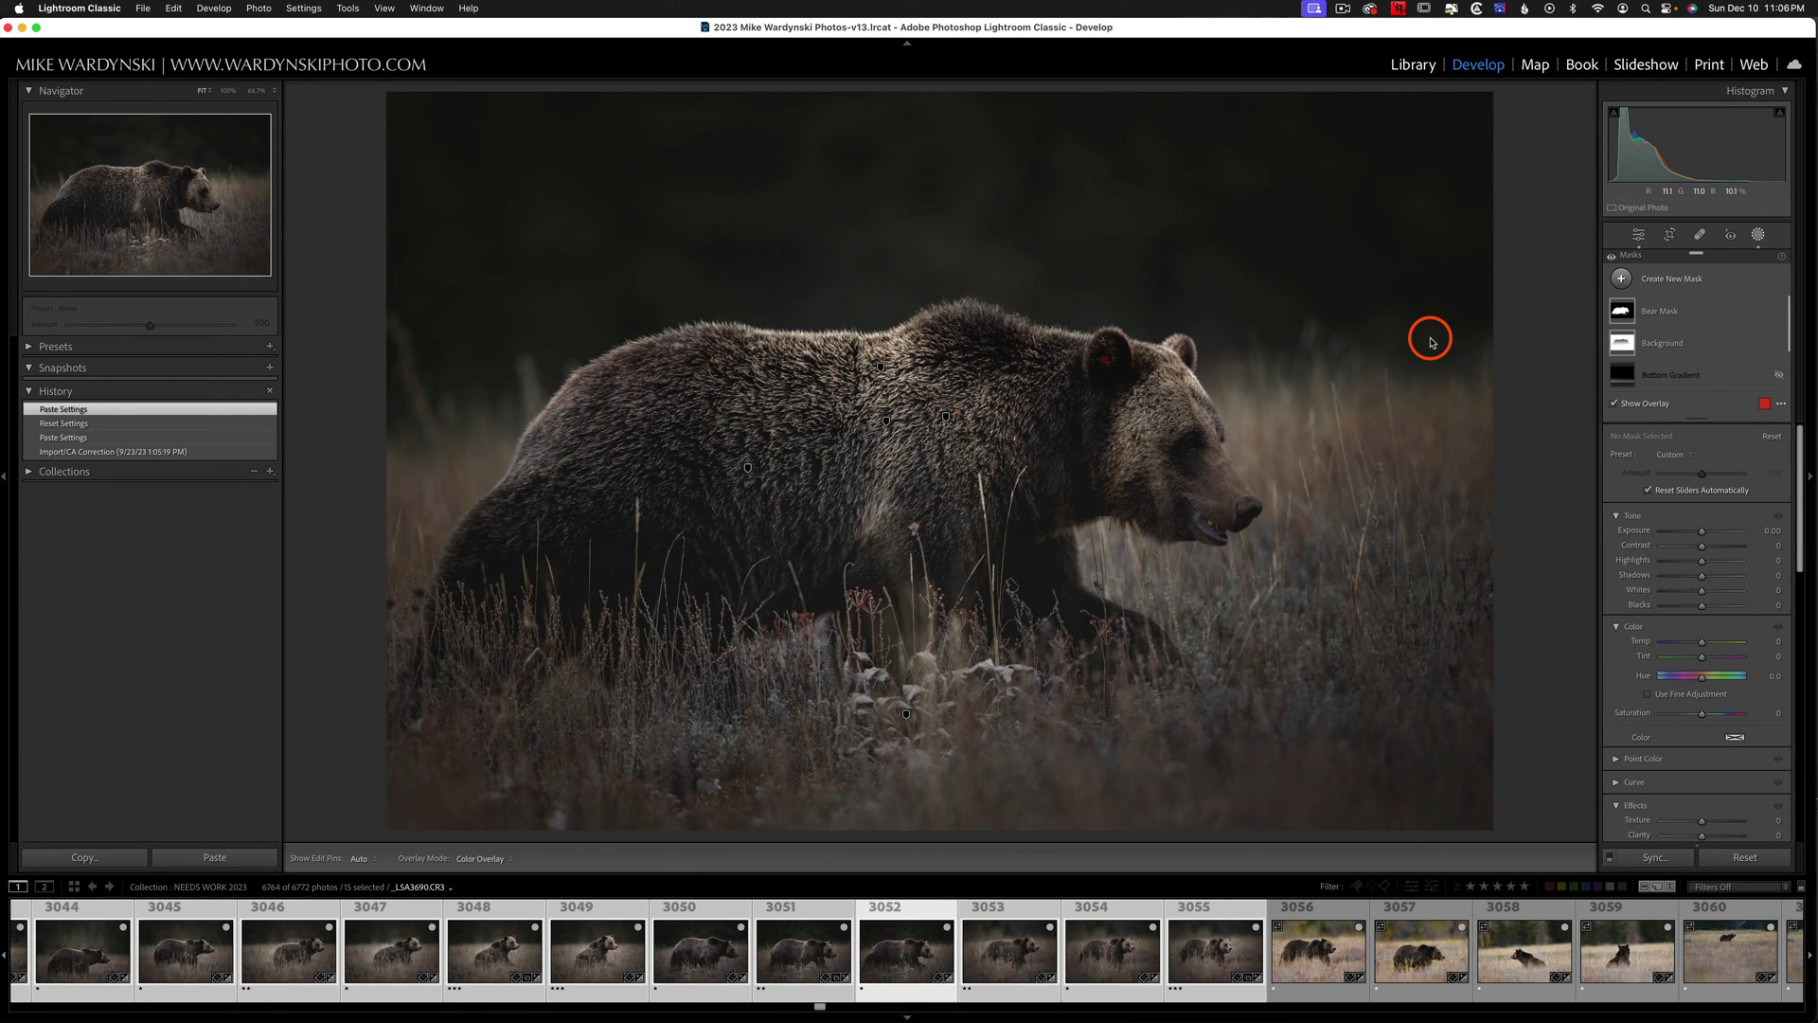
Step: Copy all settings from bear photo 3055 and paste them onto sitting-bear photo 3058
left_click(1209, 930)
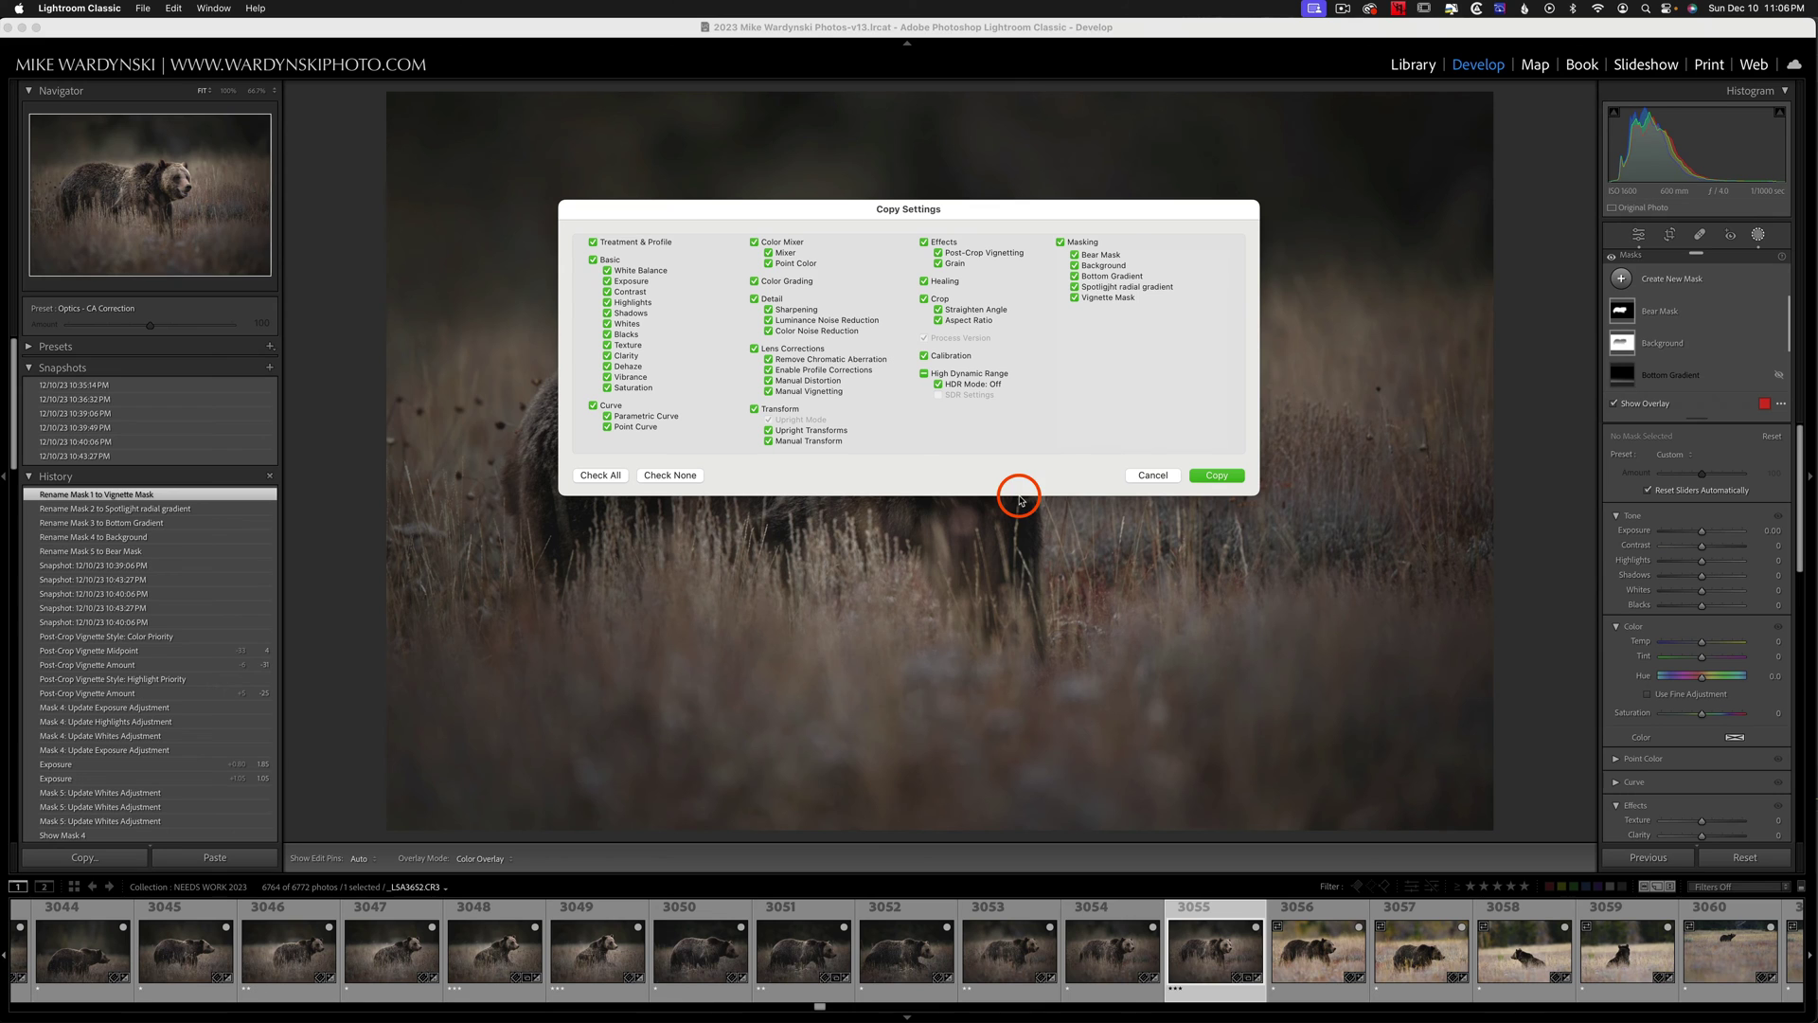
left_click(1219, 475)
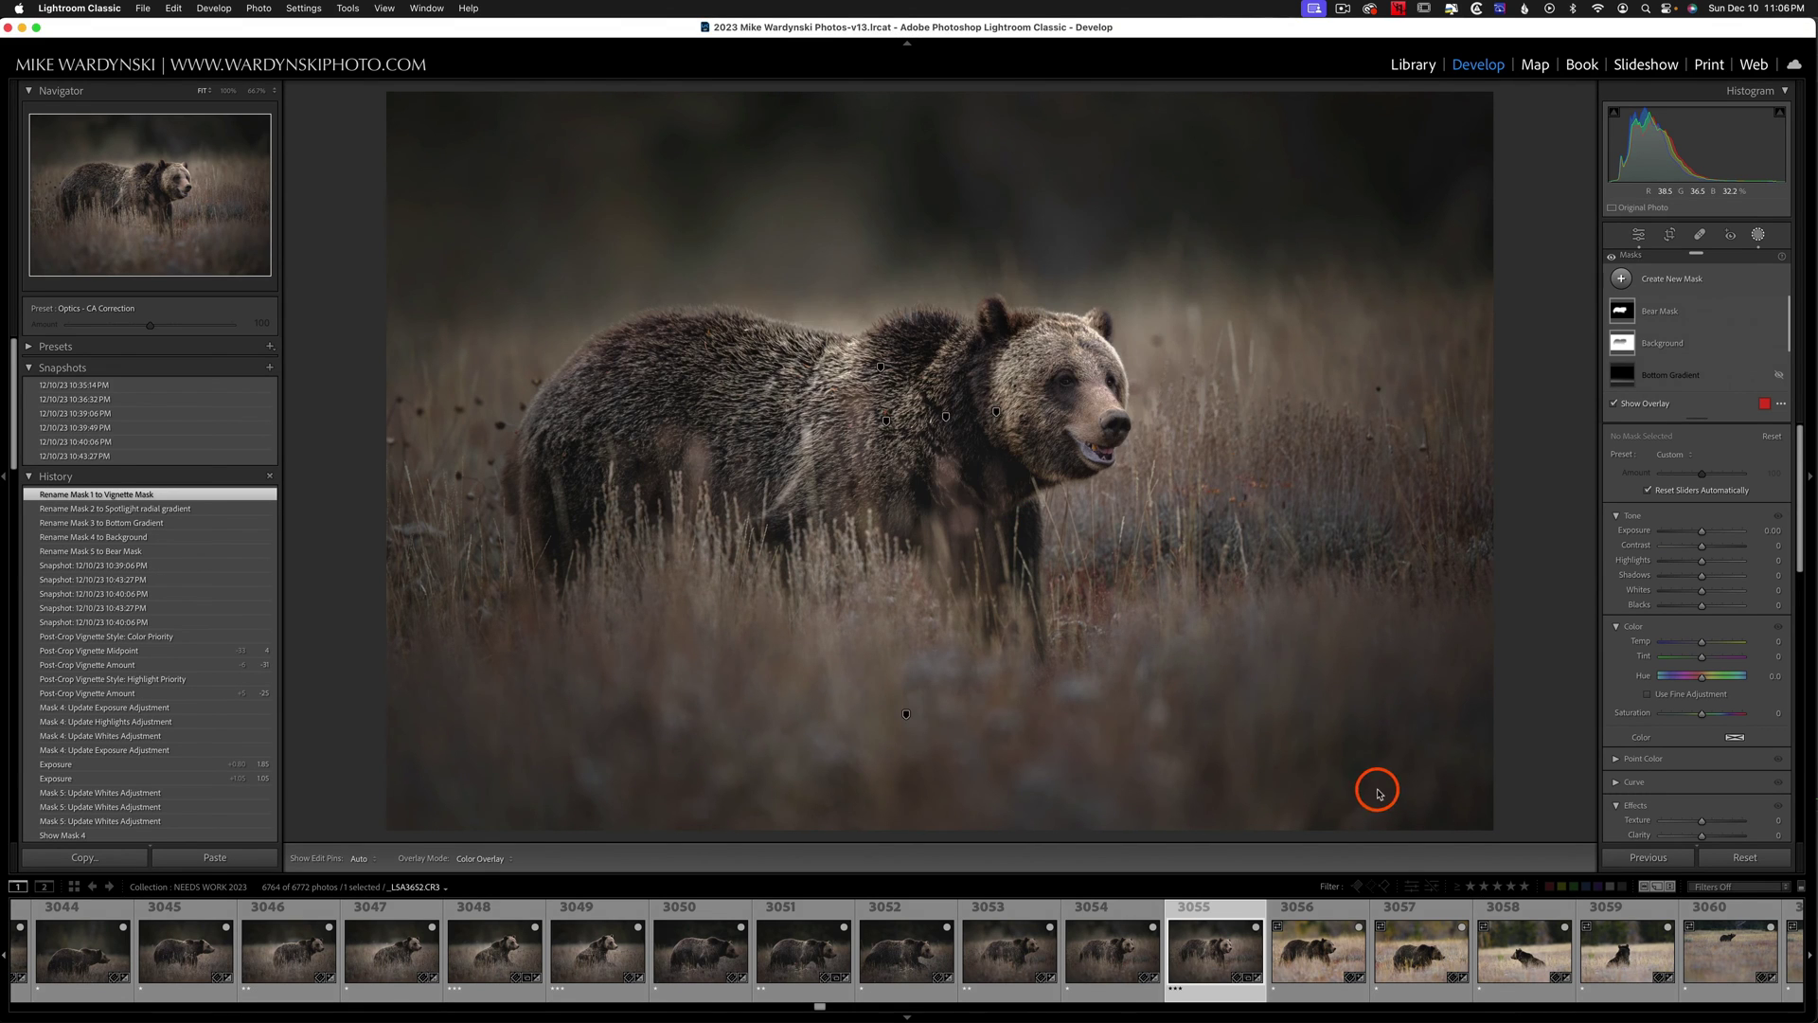
left_click(1525, 947)
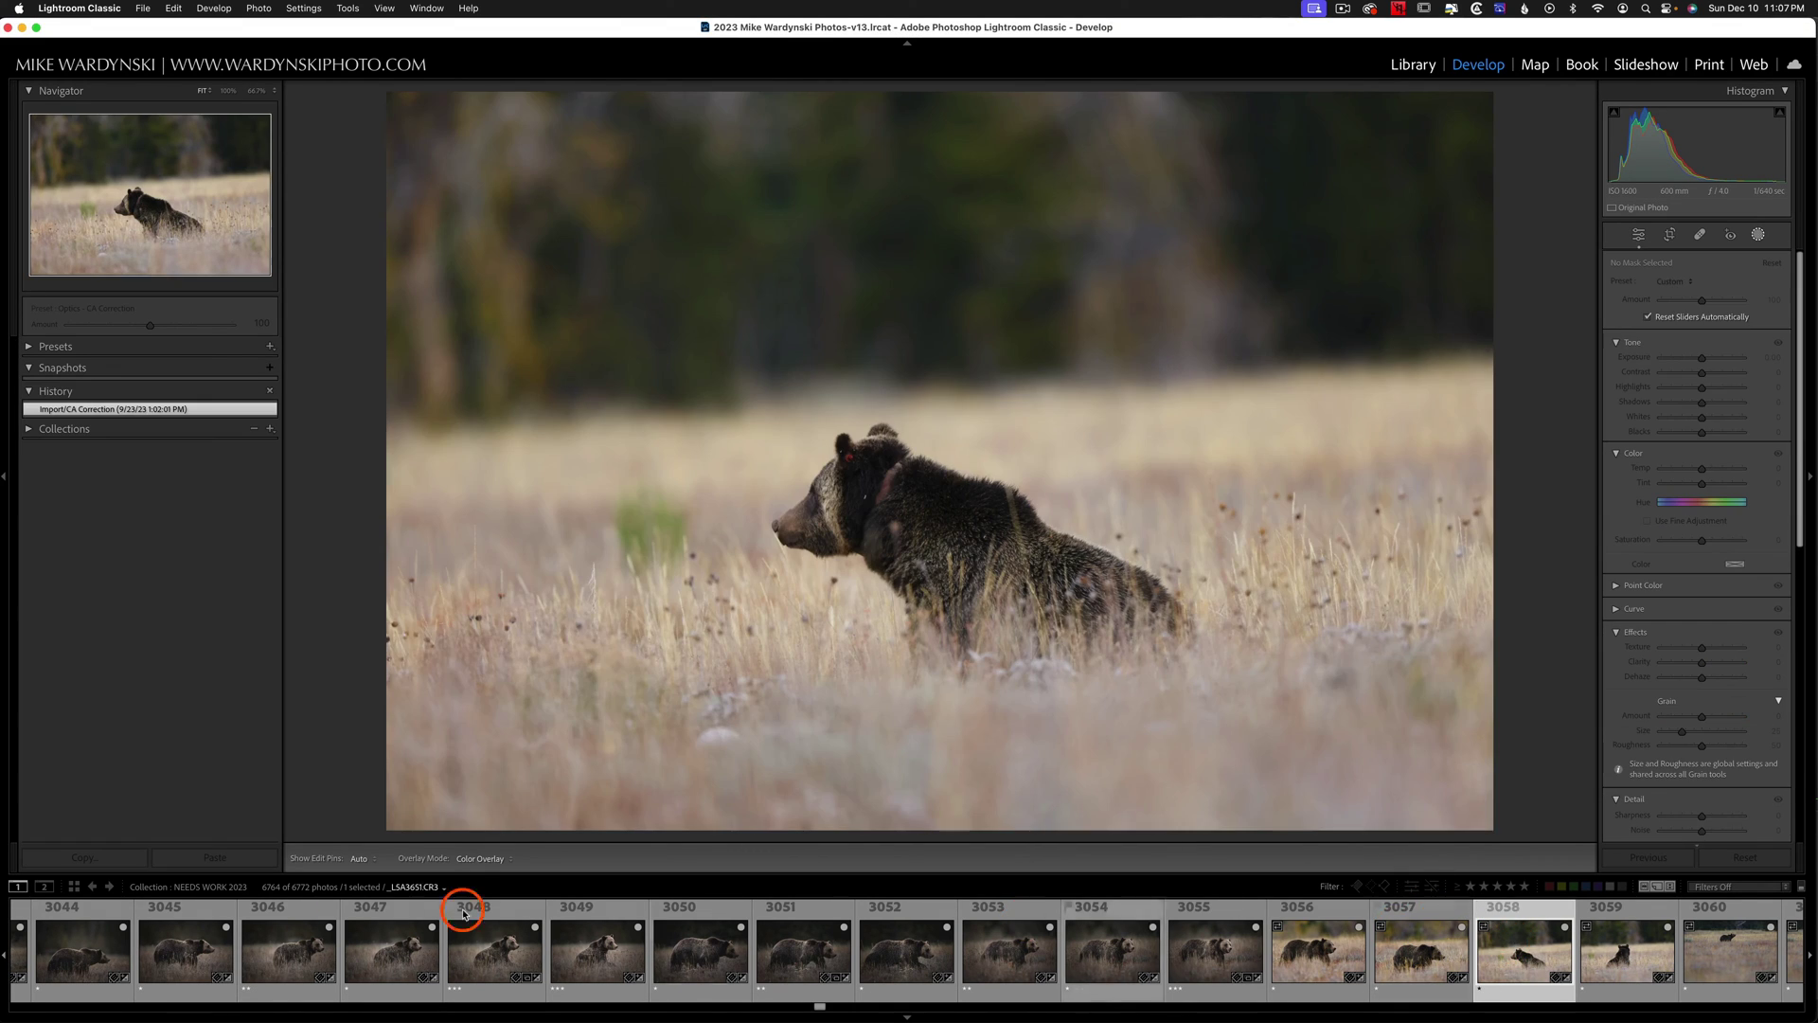
left_click(216, 857)
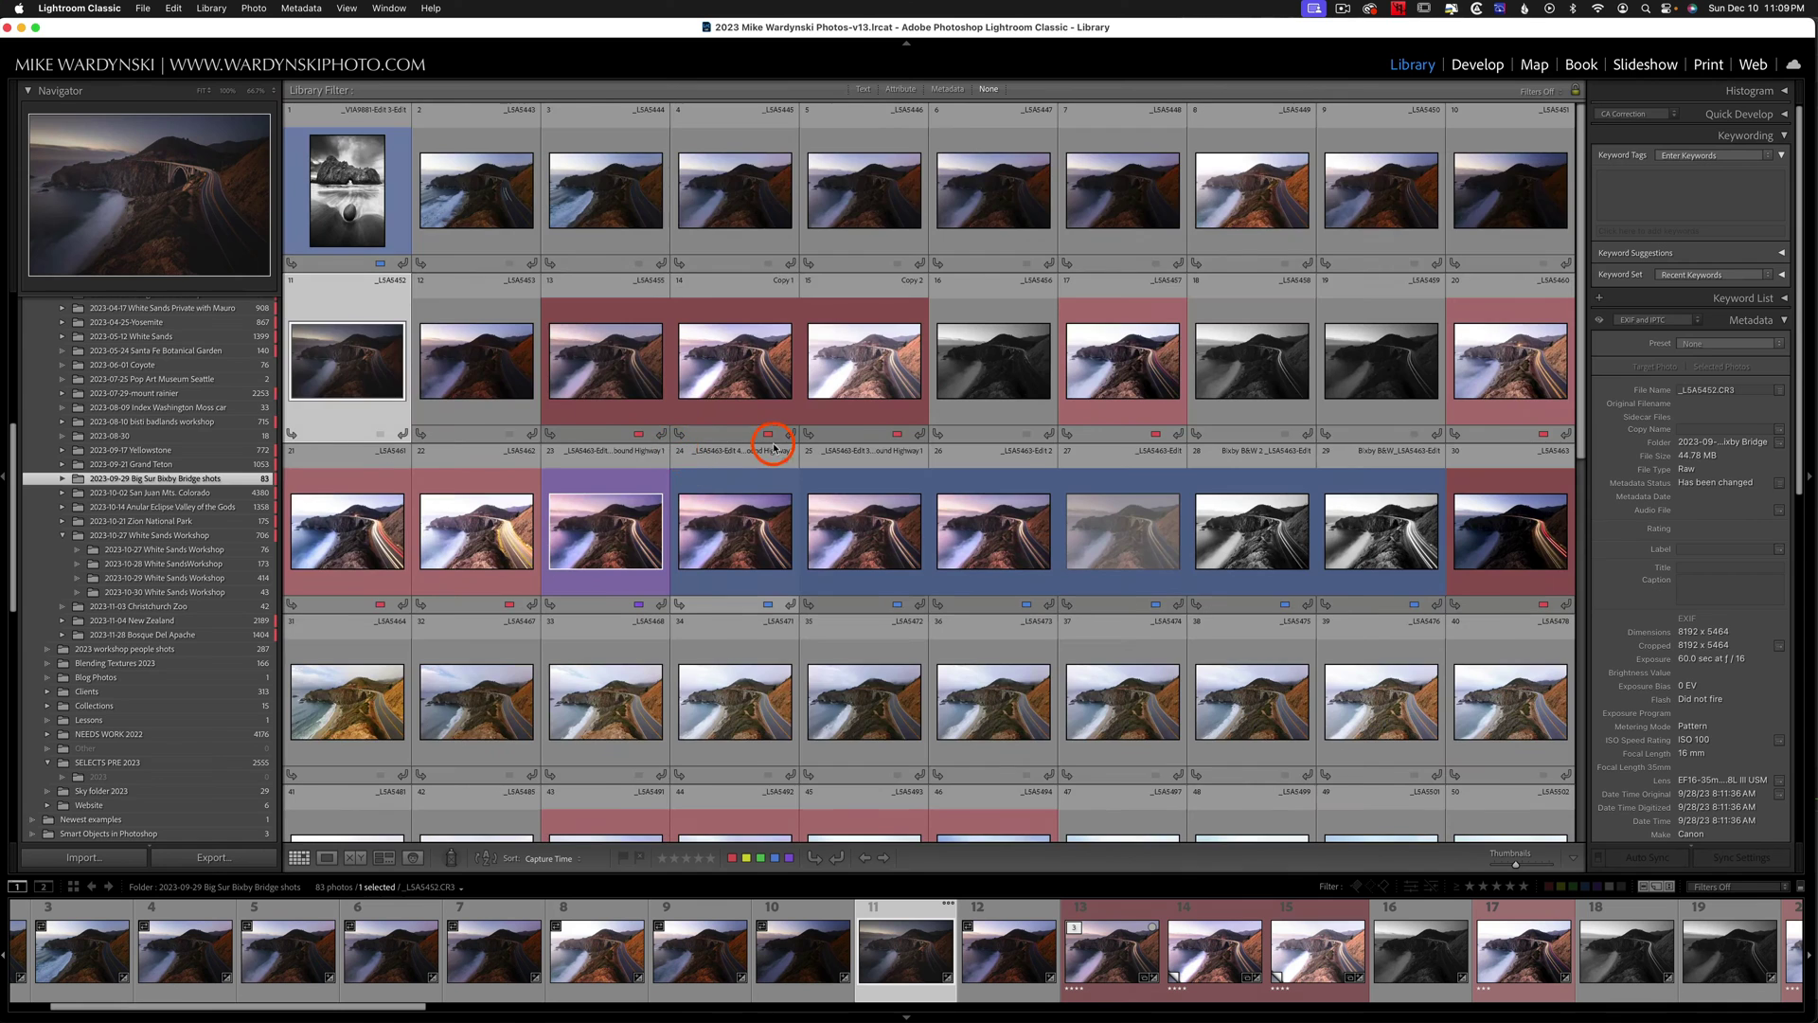
Step: Select Bixby Bridge photos 35 through 38 in the Library grid and switch to Develop
scroll(771, 435, "down", 2)
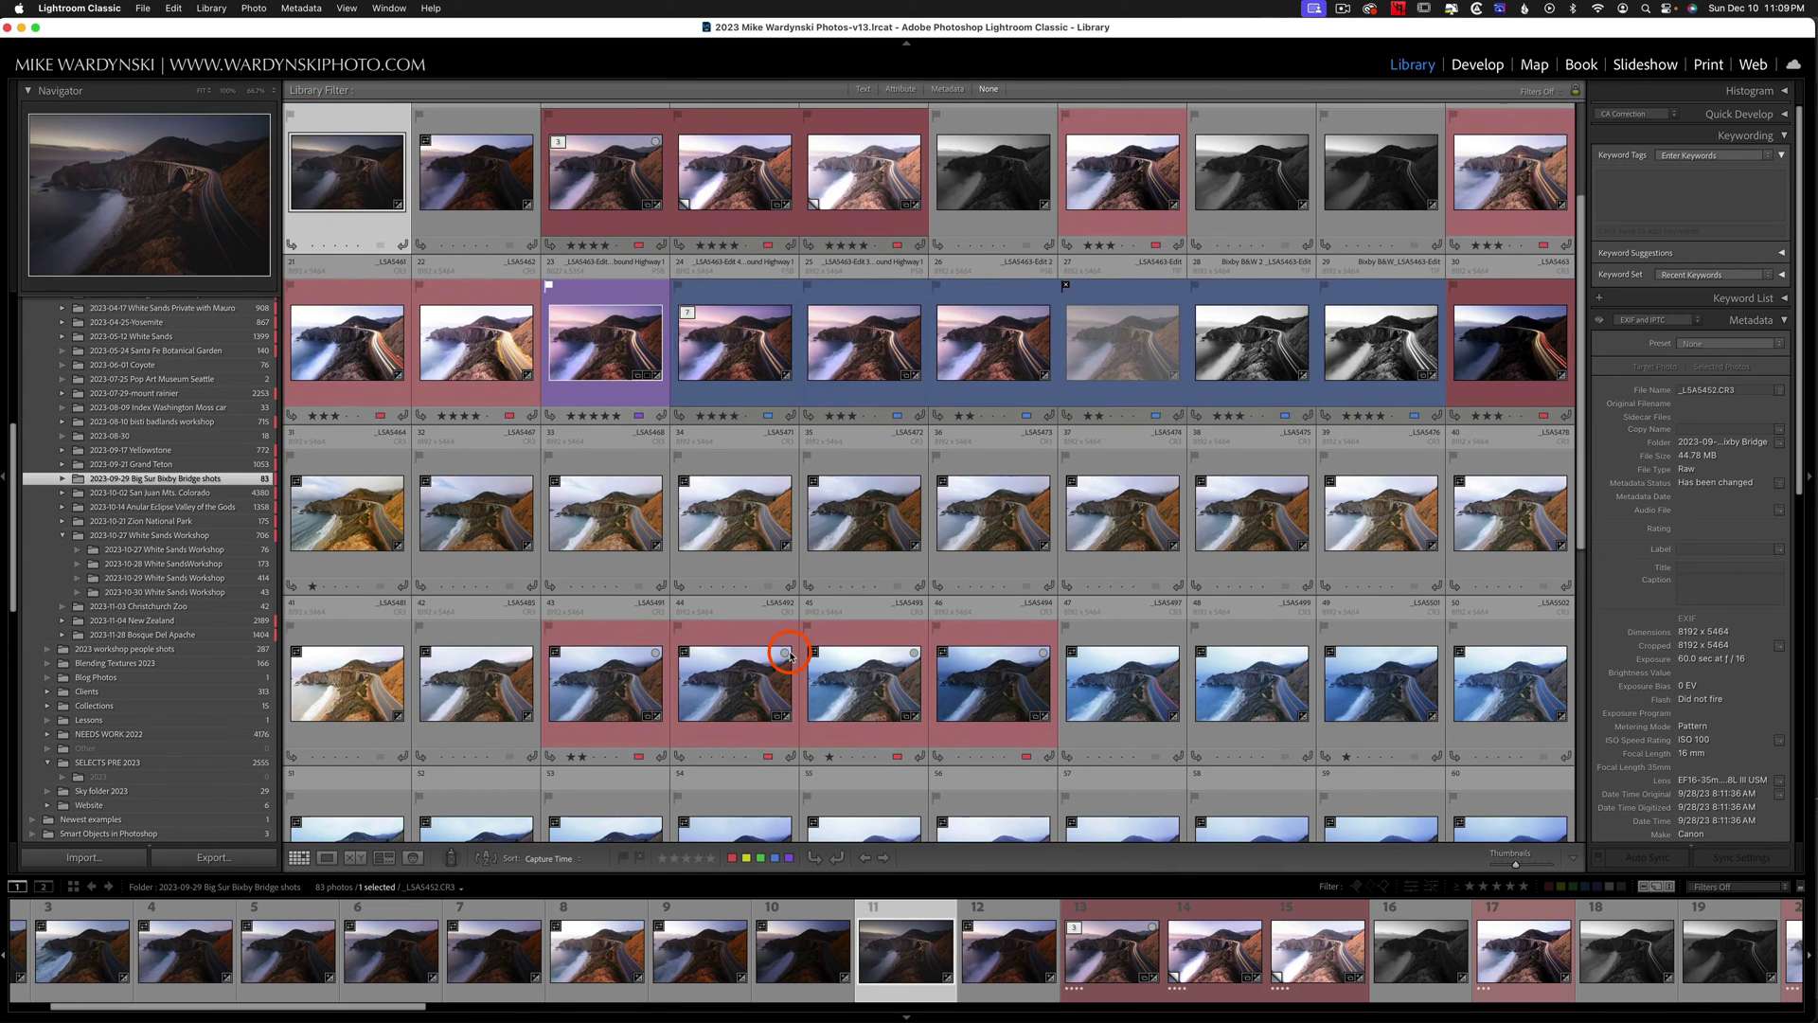
left_click(853, 529)
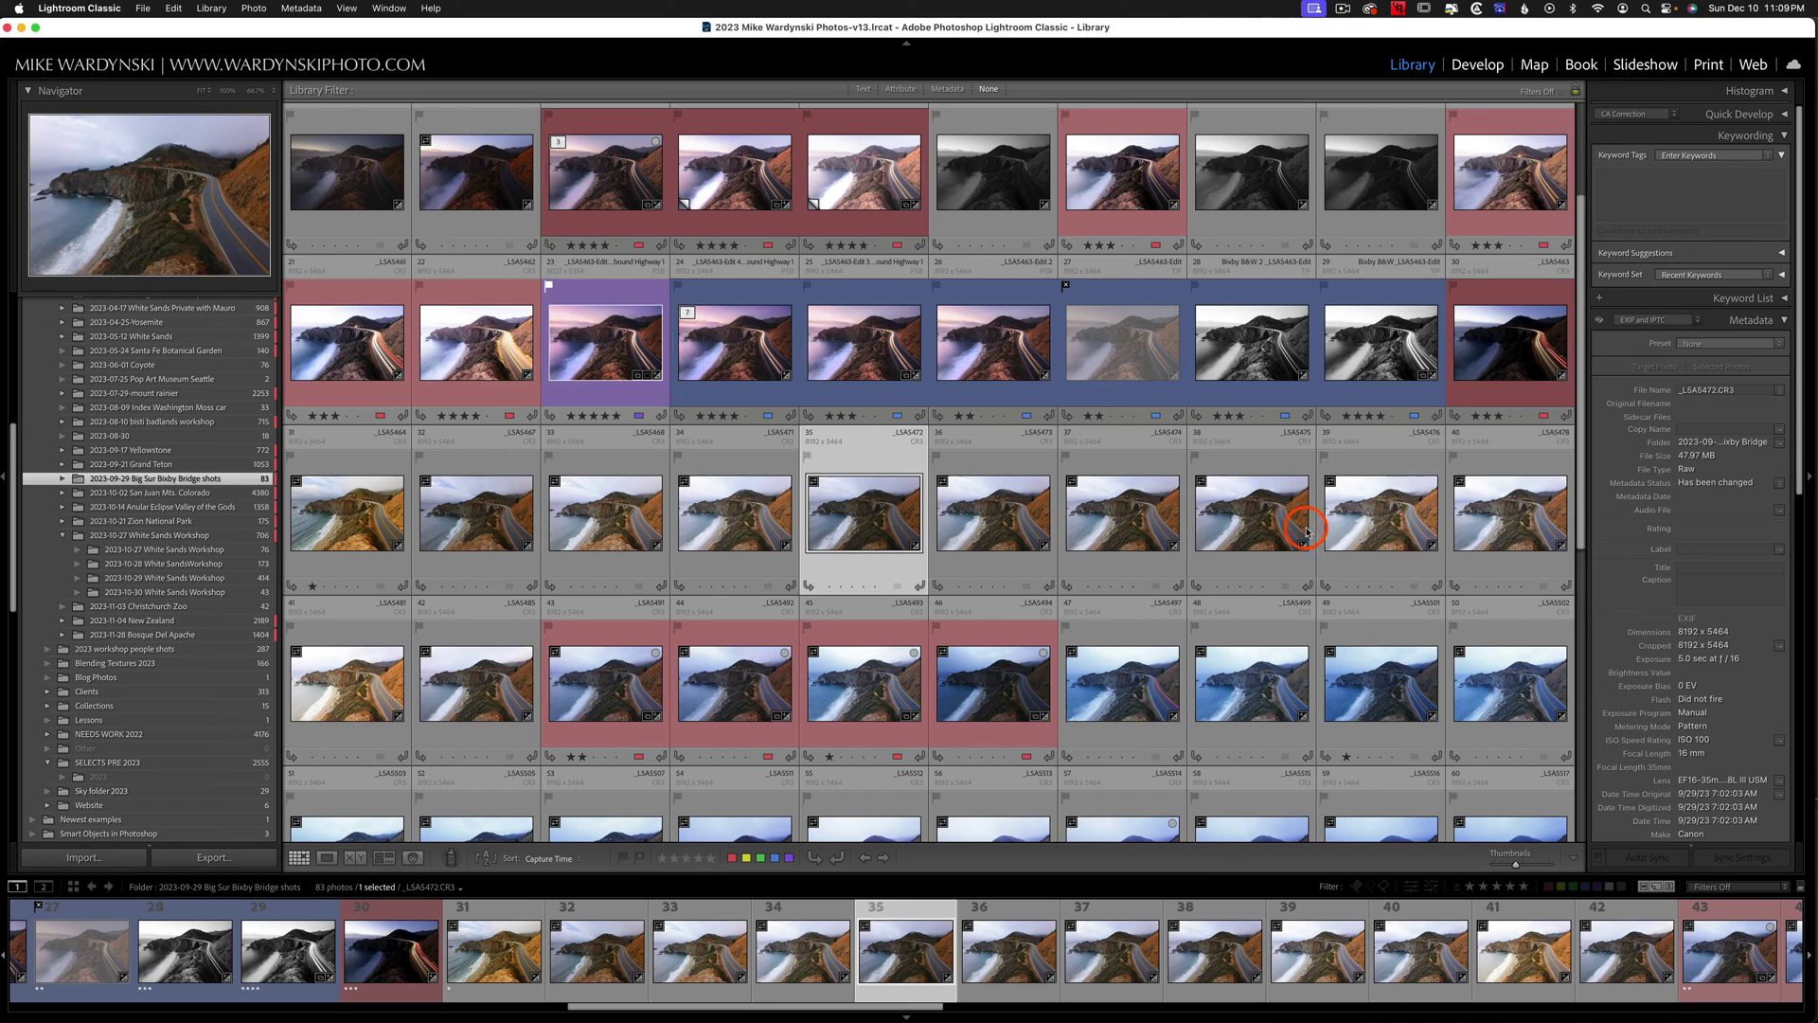
left_click(1308, 531, "shift")
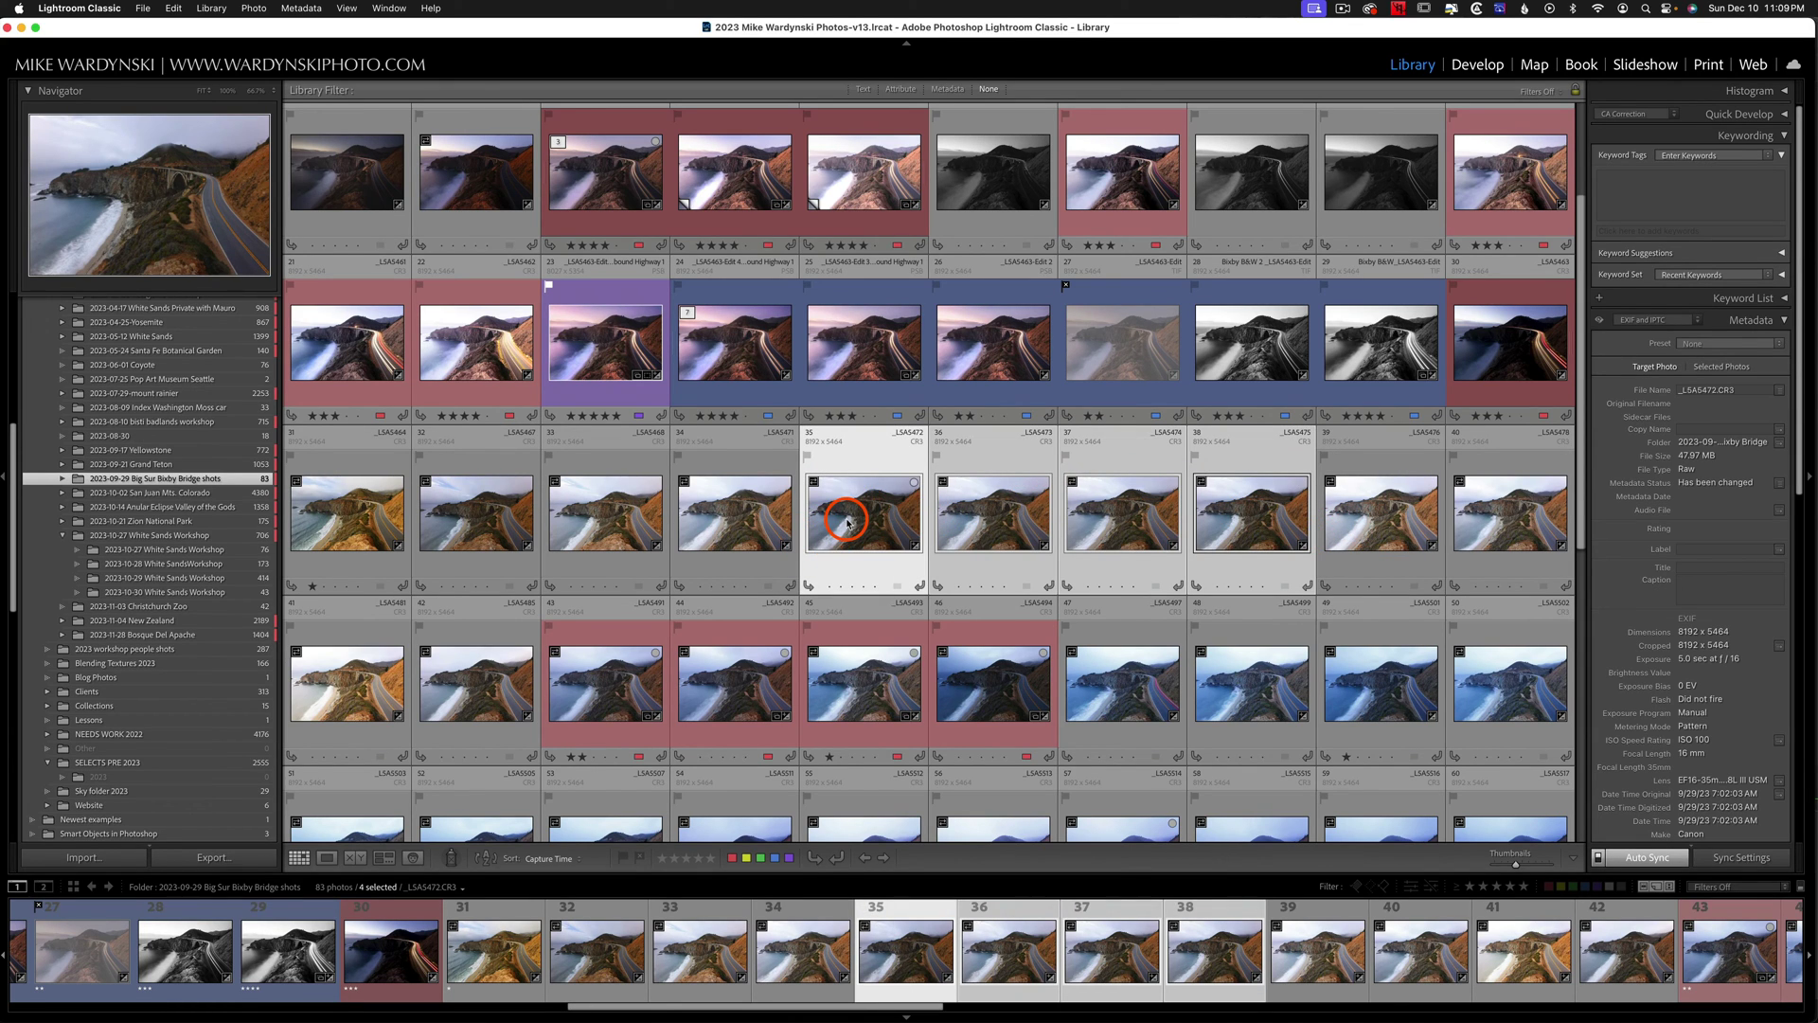
key("d")
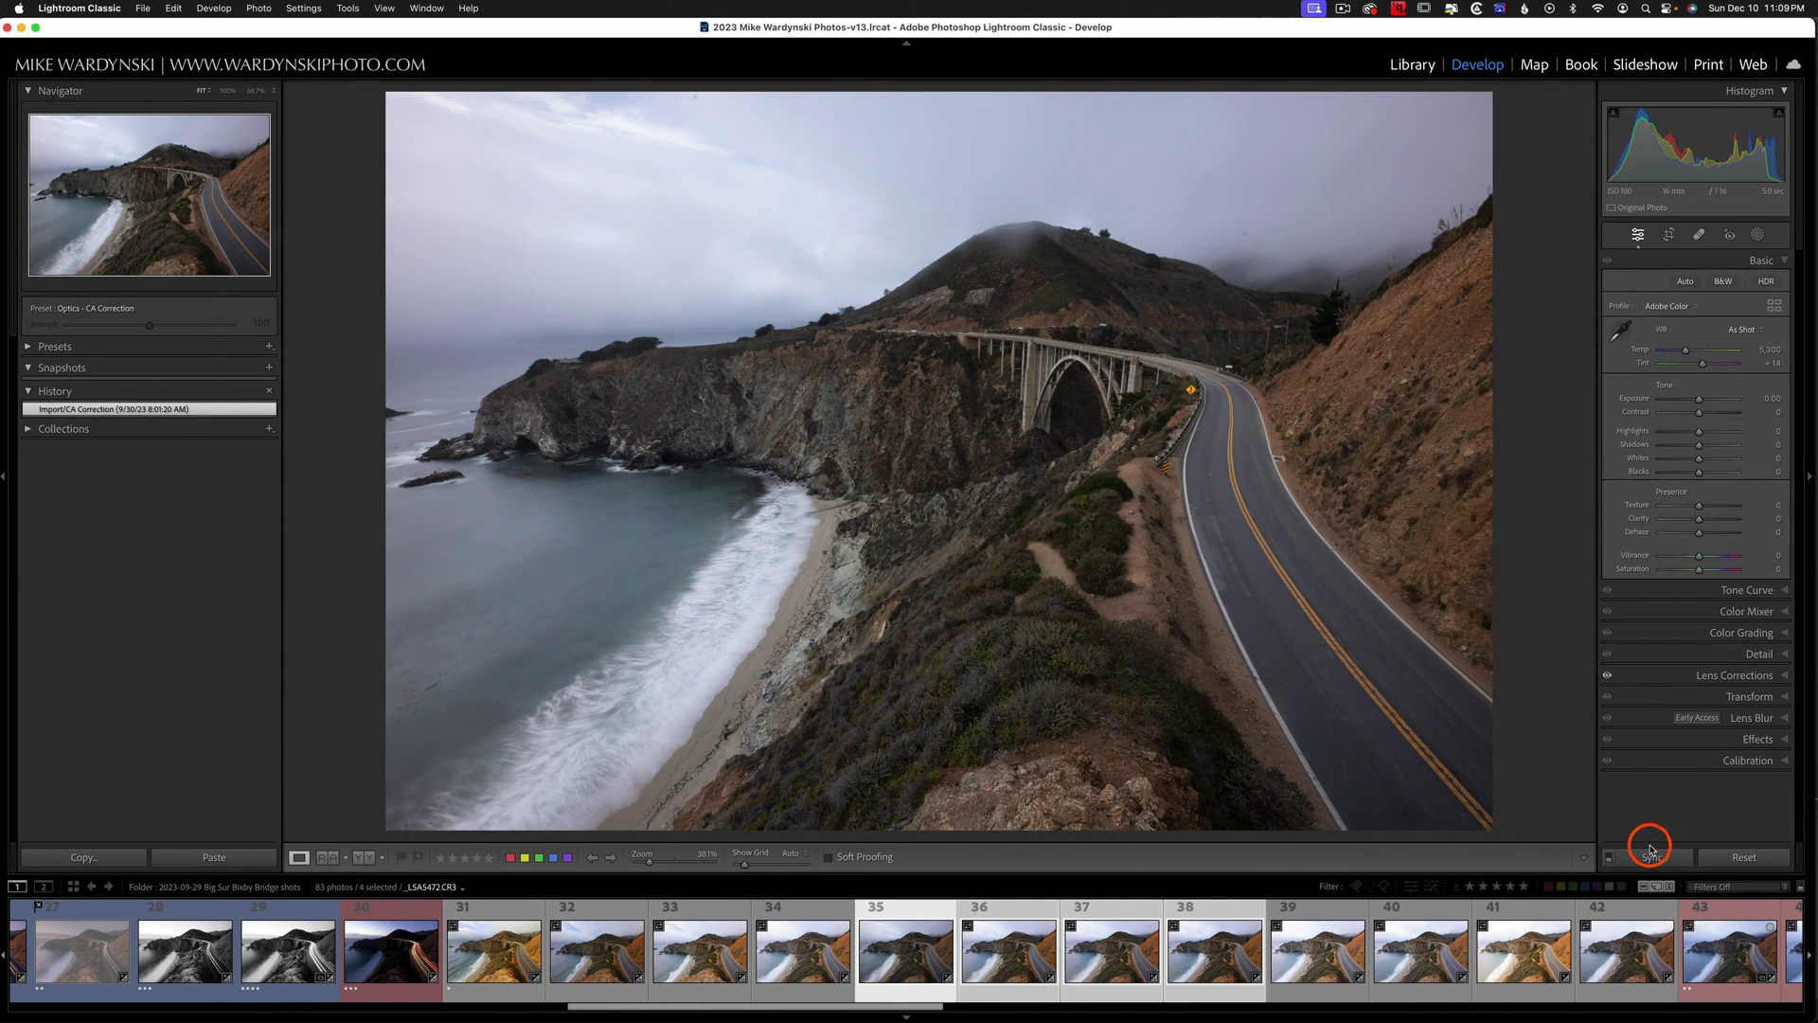
Step: Enable Auto Sync and set Highlights -76, Shadows +41, Temp 5,201 and deeper Blacks
left_click(1607, 857)
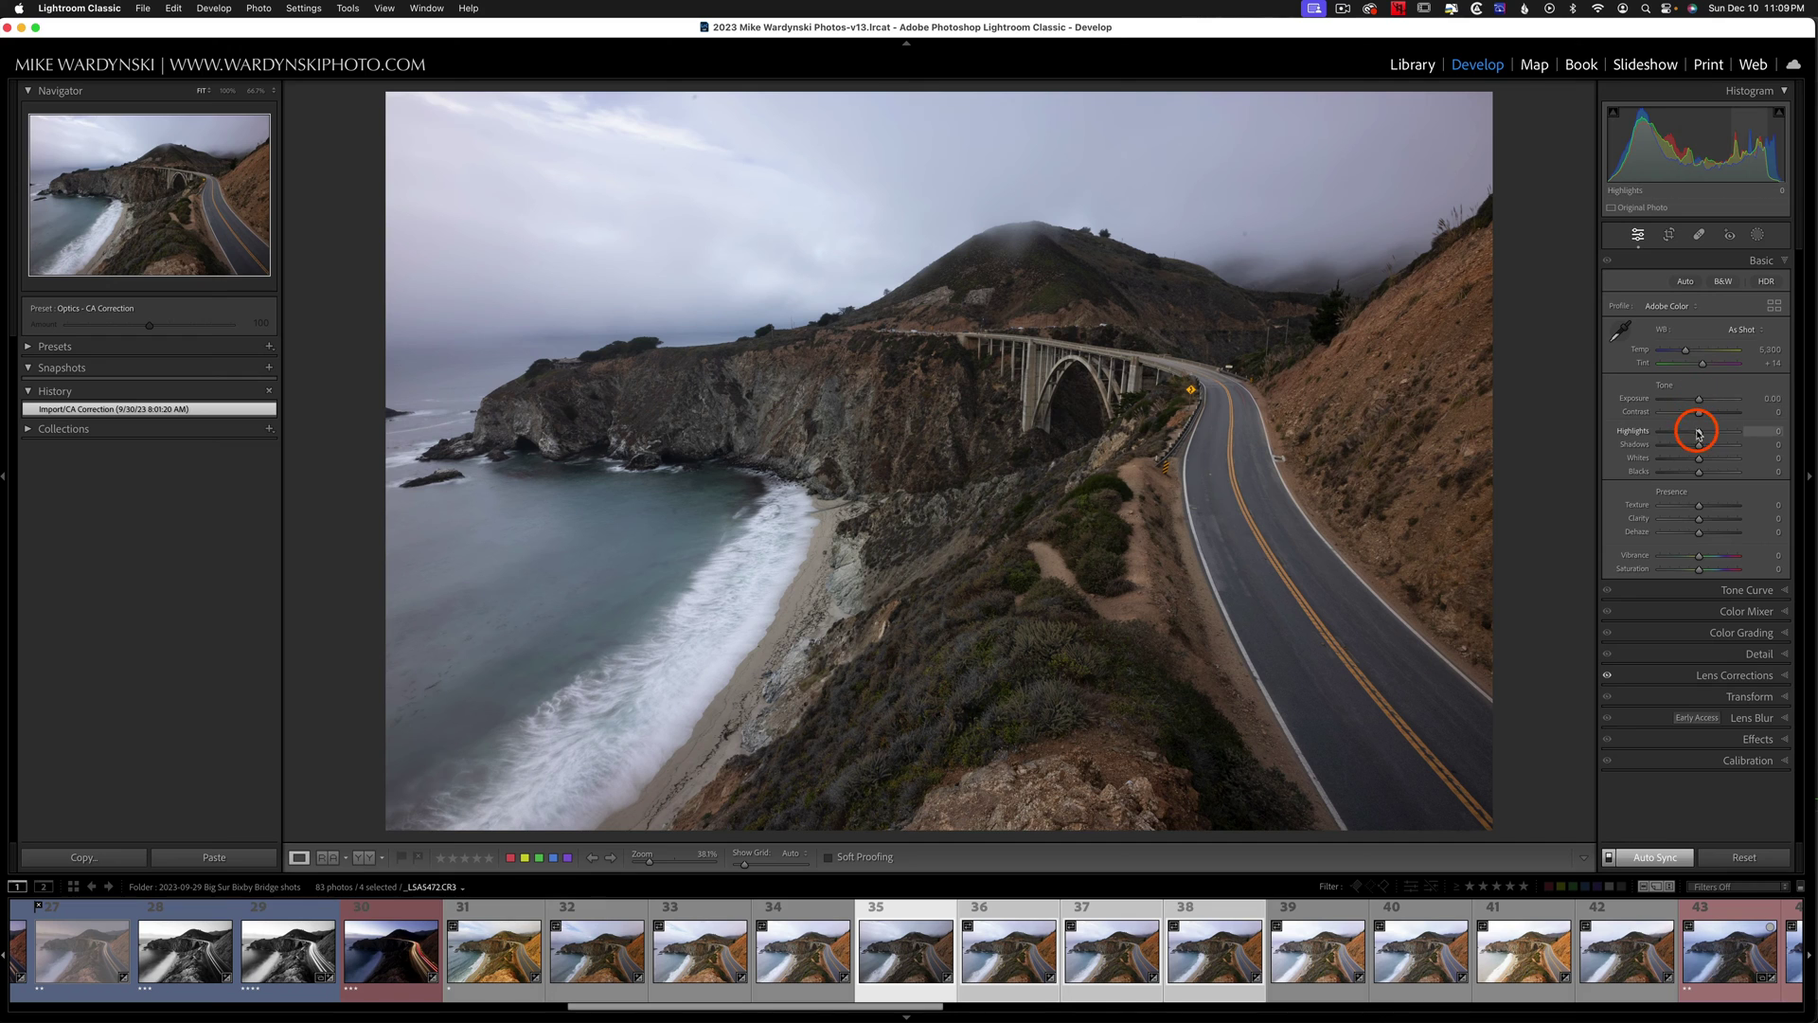
mouse_move(1697, 431)
left_mouse_down()
mouse_move(1668, 431)
mouse_move(1714, 445)
left_mouse_up()
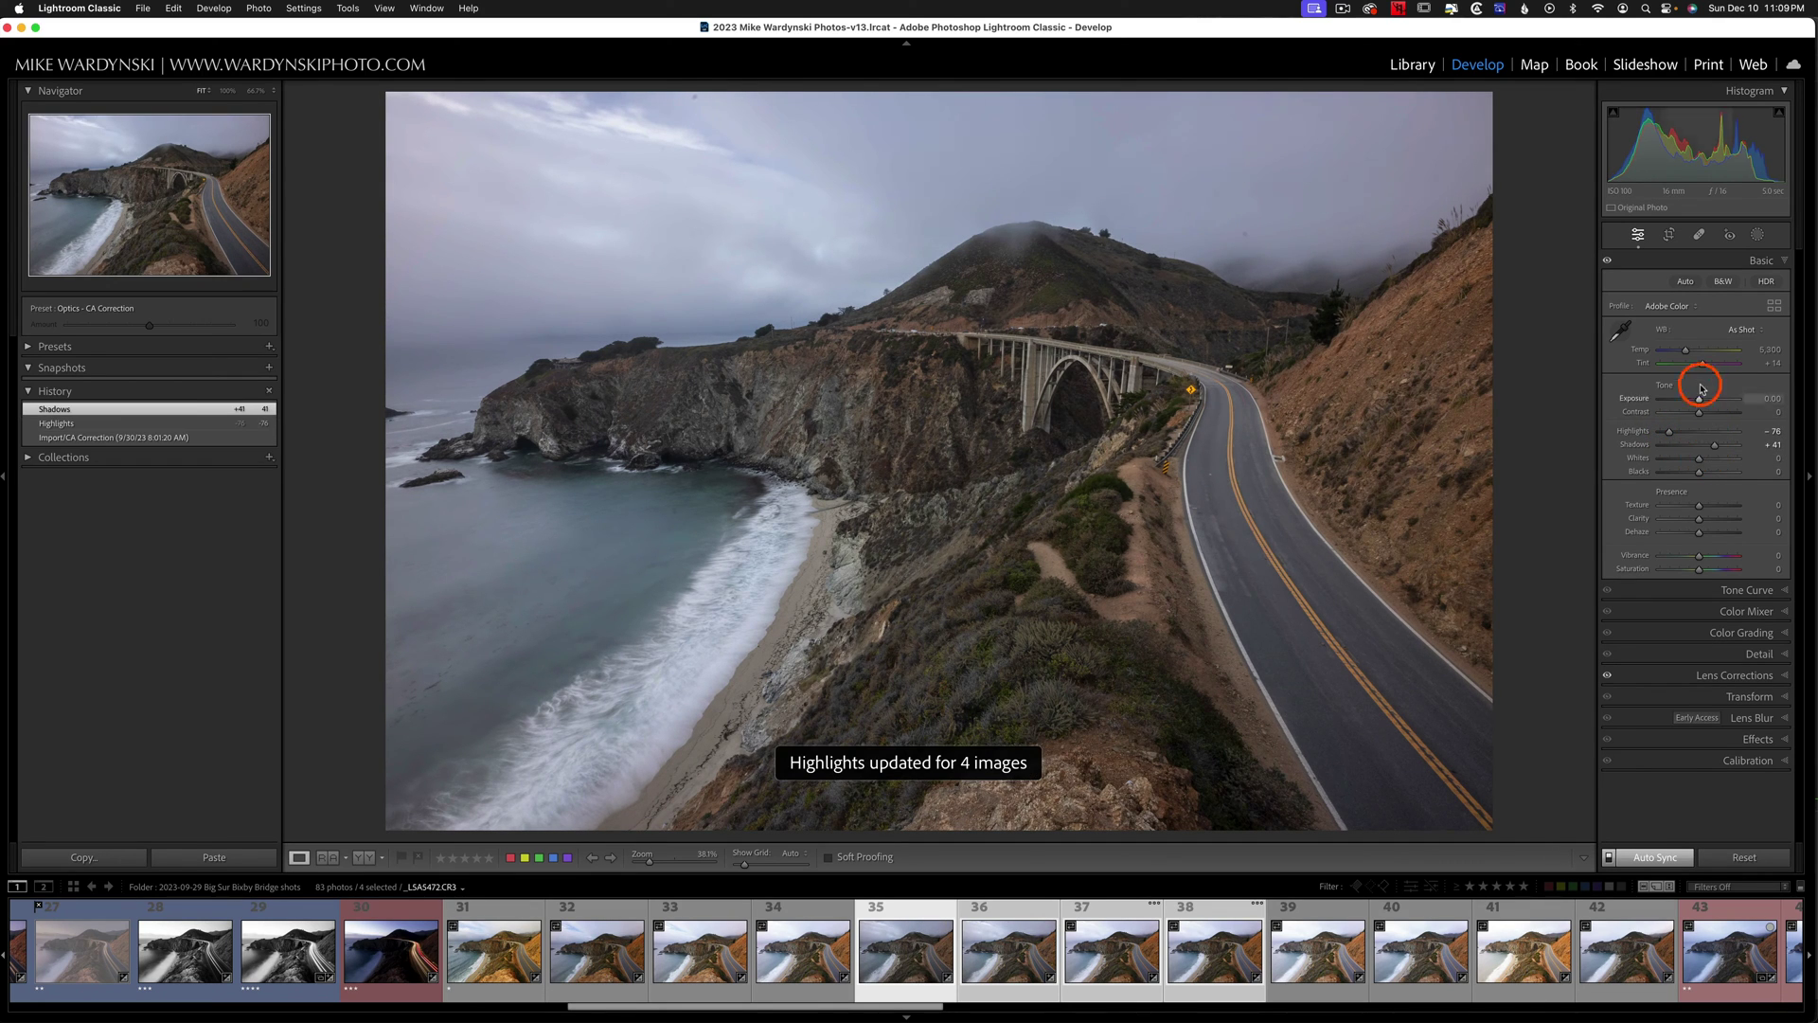
left_click_drag(1685, 351, 1677, 353)
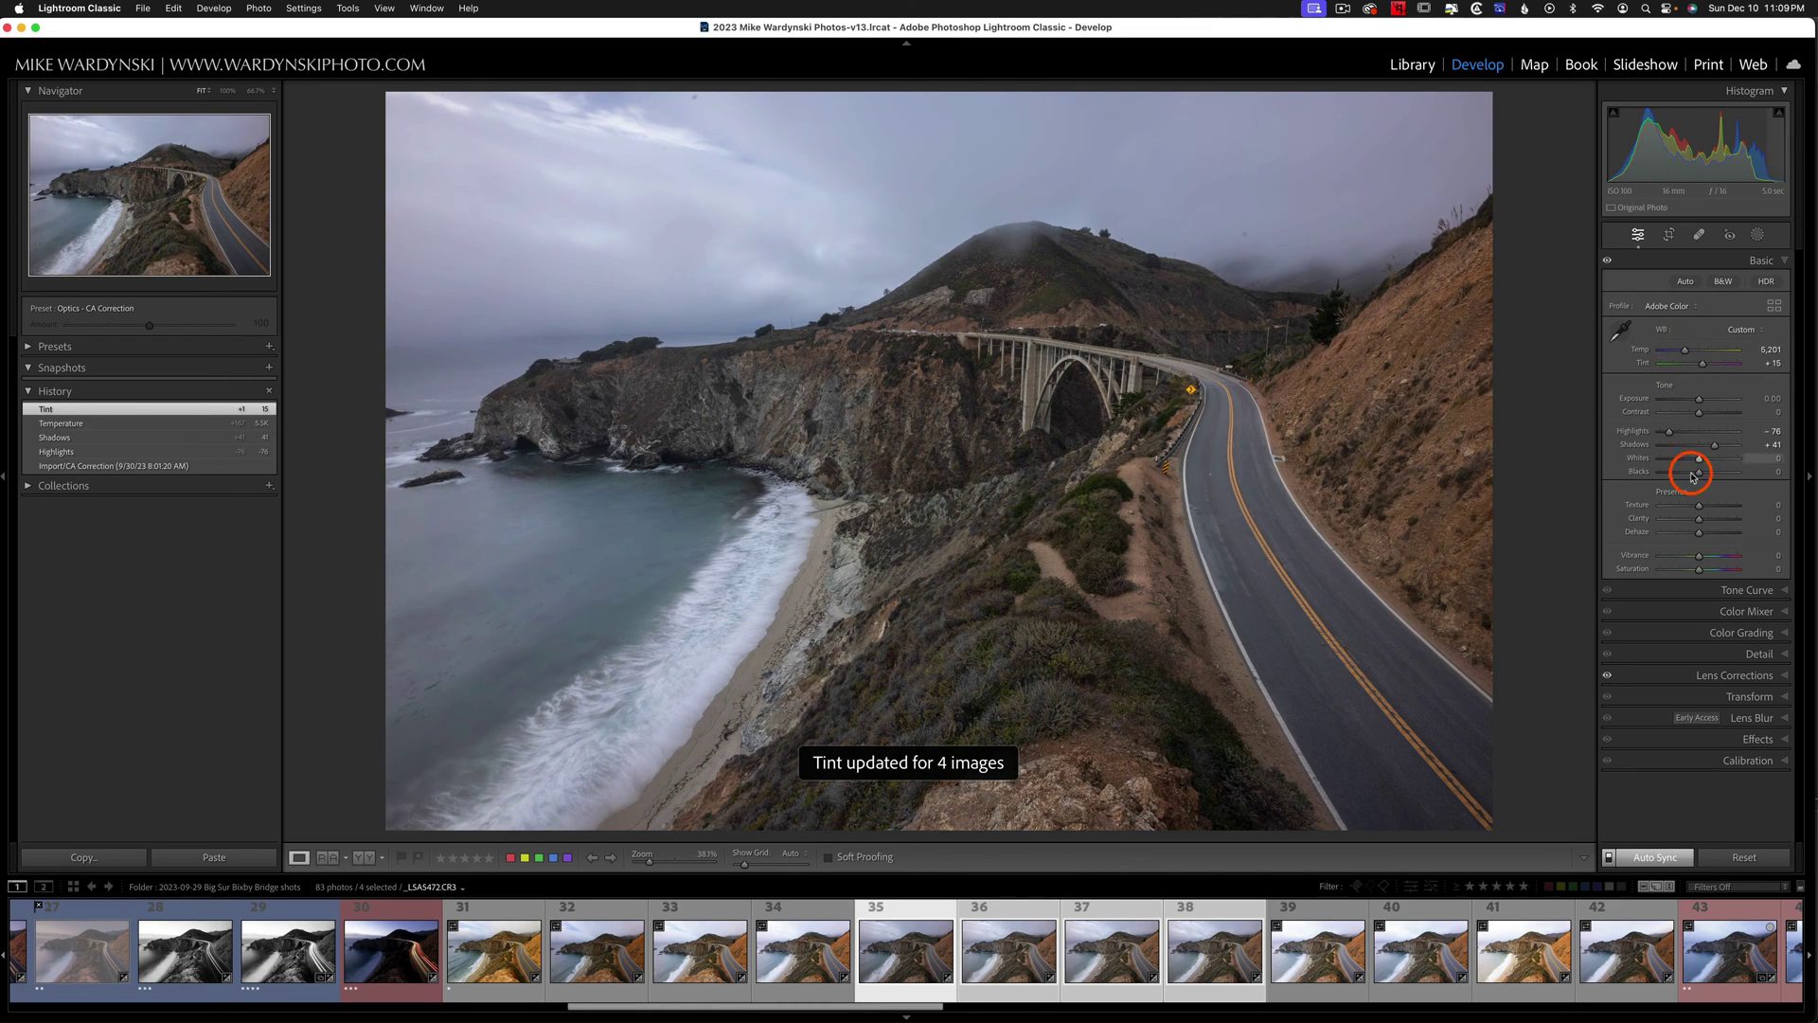
left_click_drag(1685, 470, 1708, 457)
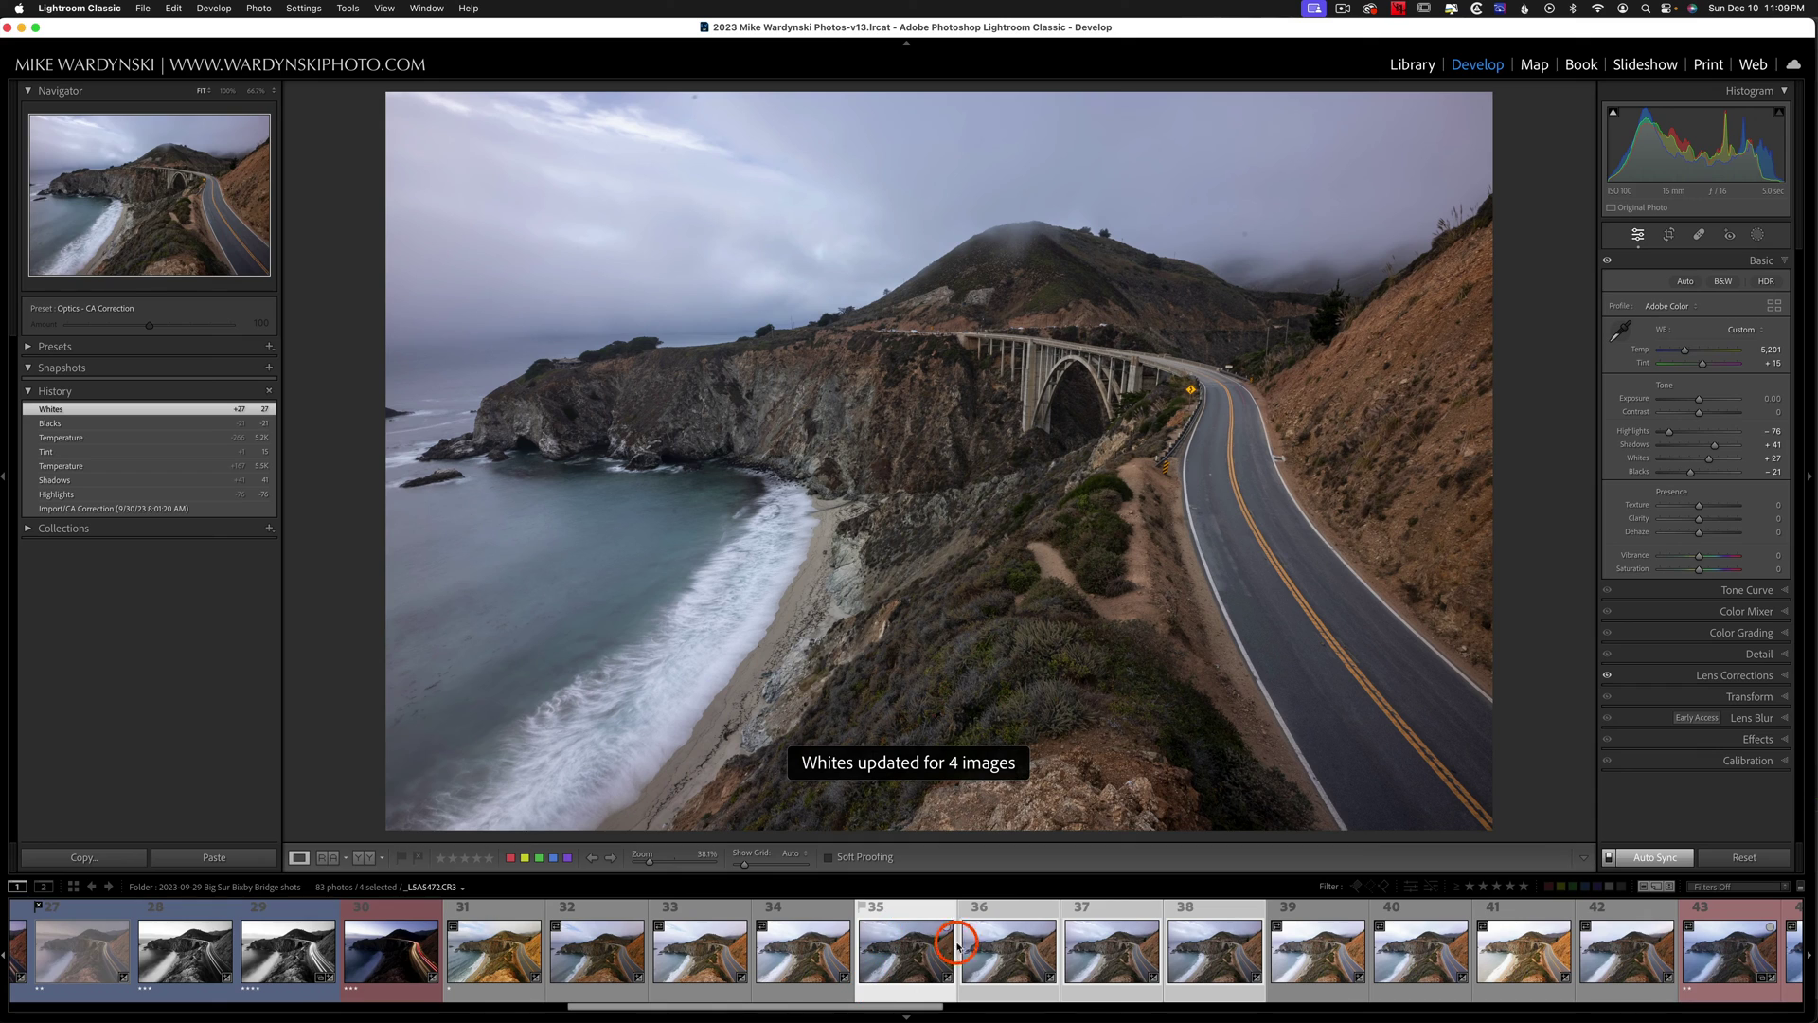
Step: Verify photos 36, 37 and 38 received the same edits, then select just photos 36 and 37
scroll(957, 943, "down", 3)
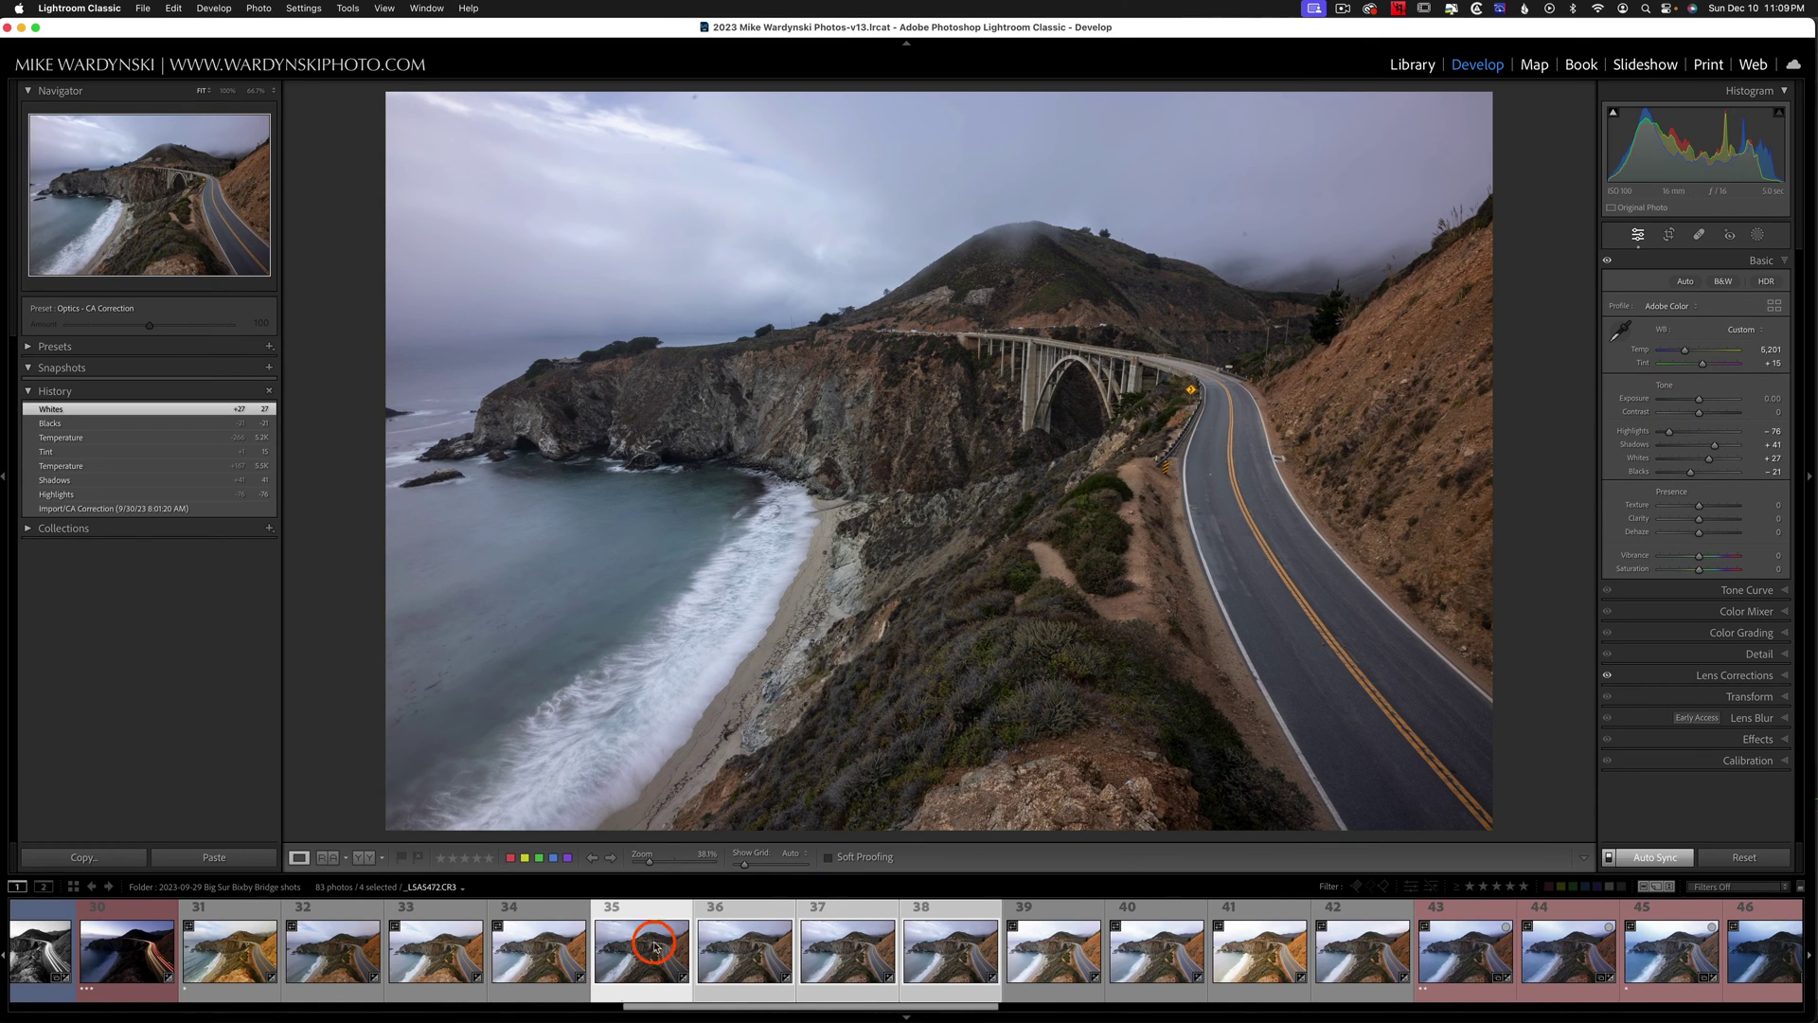
left_click(739, 960)
left_click(845, 964)
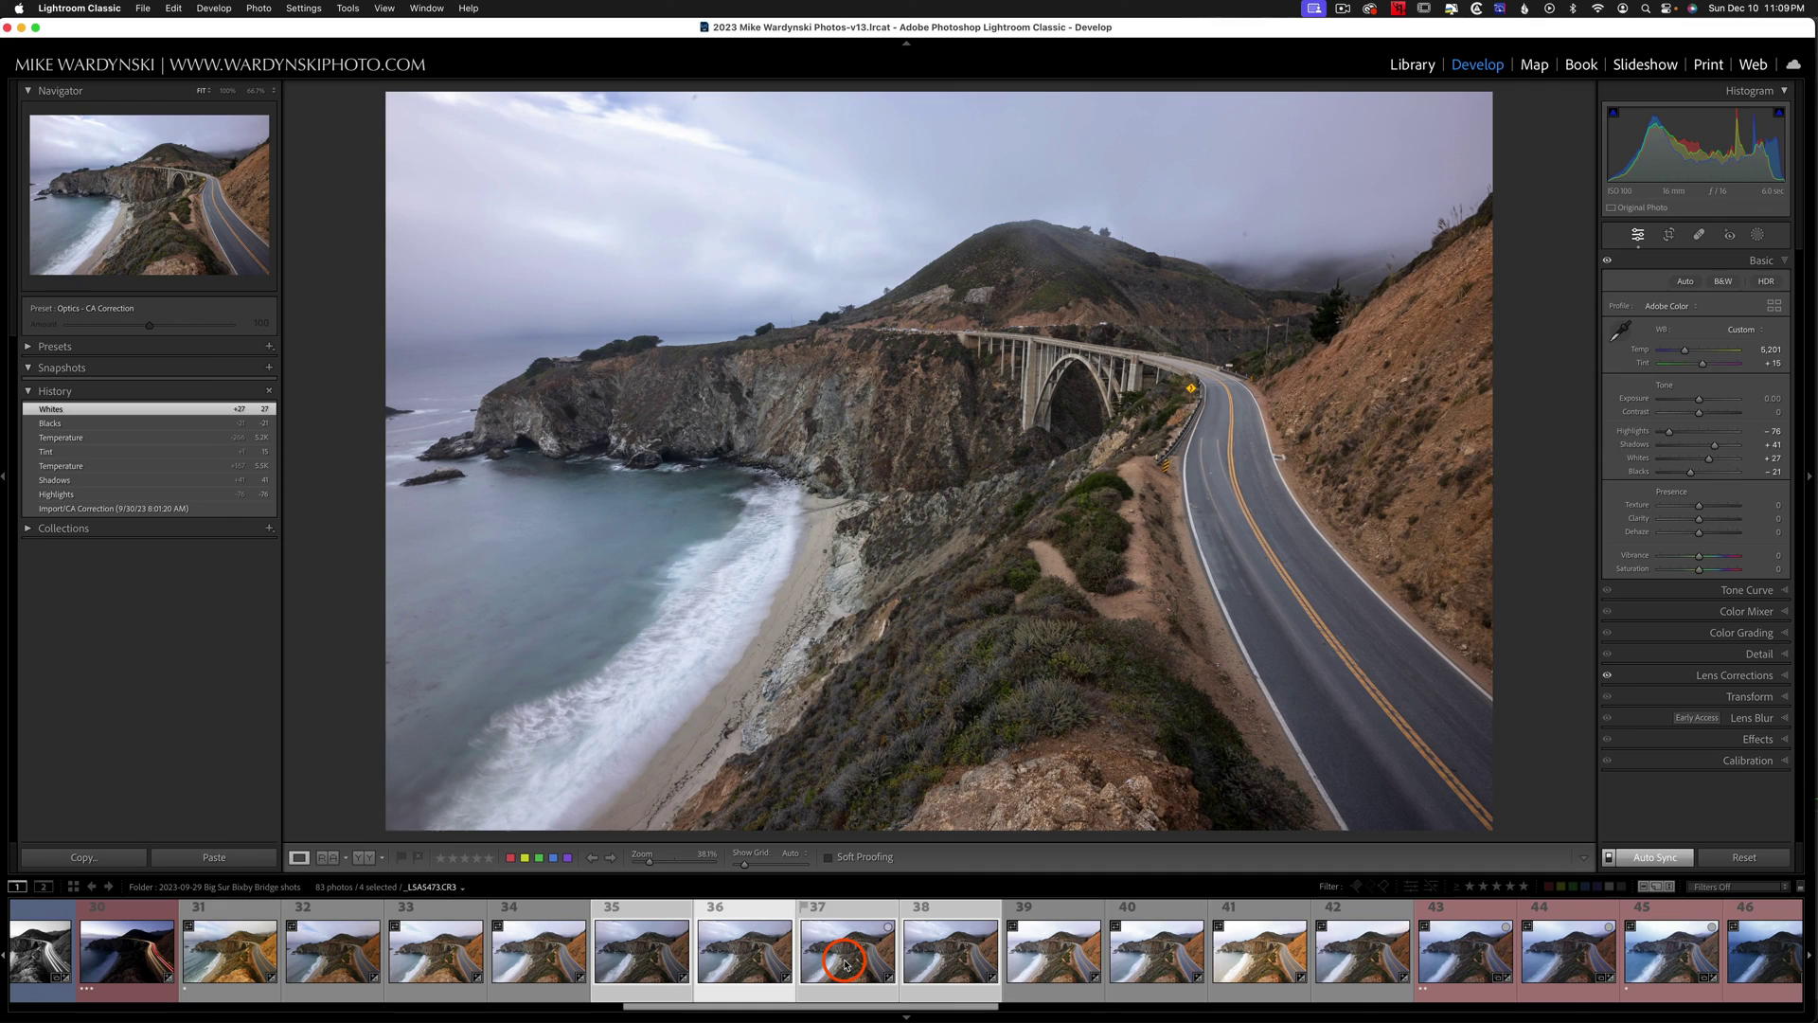
left_click(947, 962)
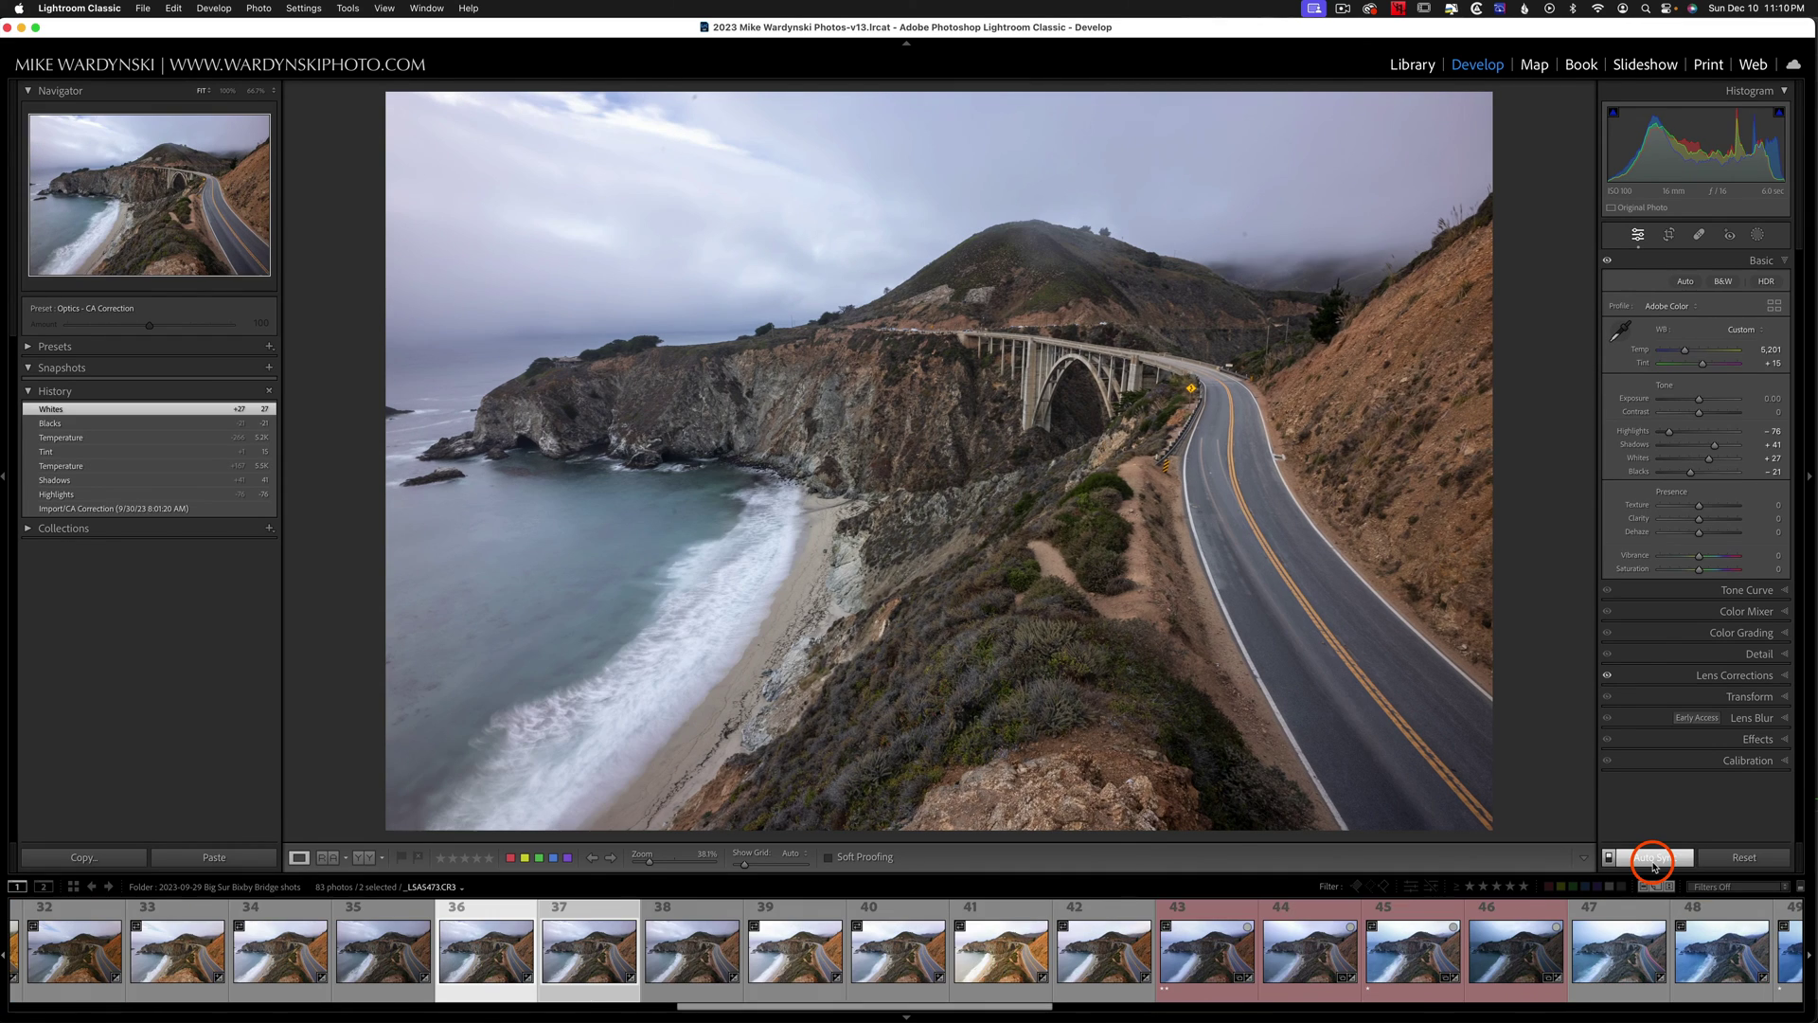
left_click(1653, 861)
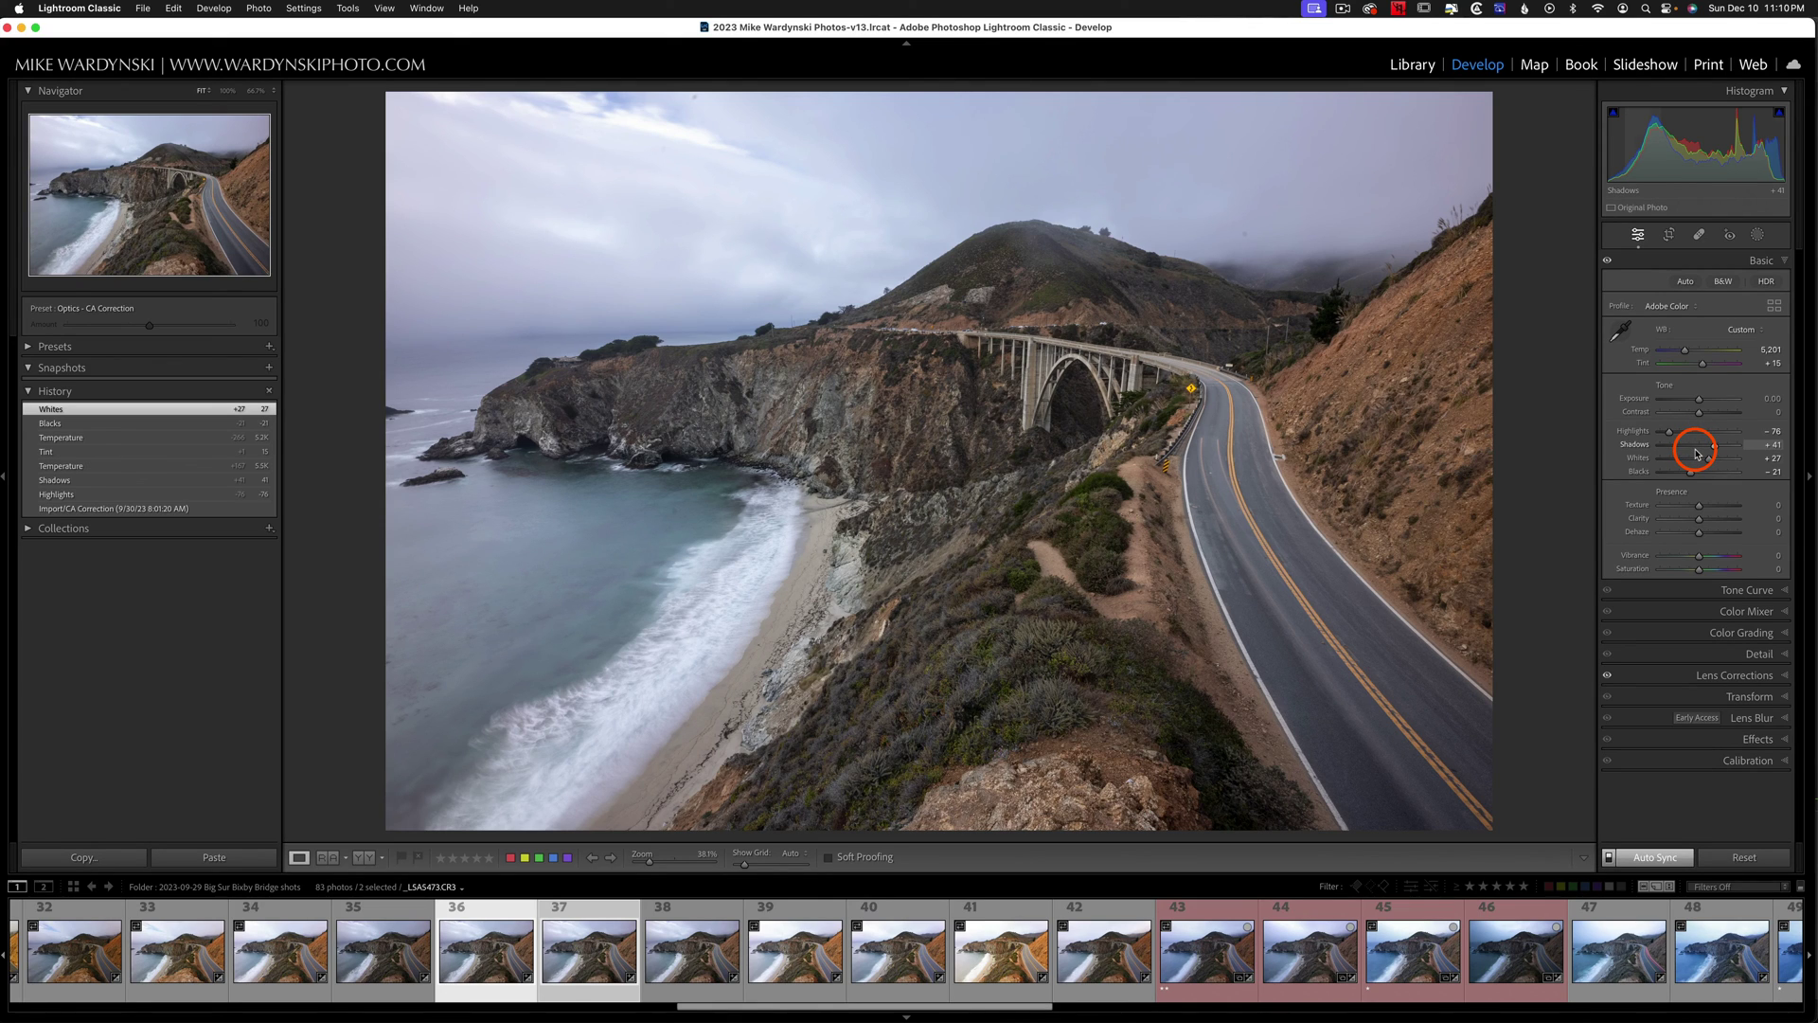
Step: Switch Auto Sync off so the button reverts to Sync..
left_click(1609, 859)
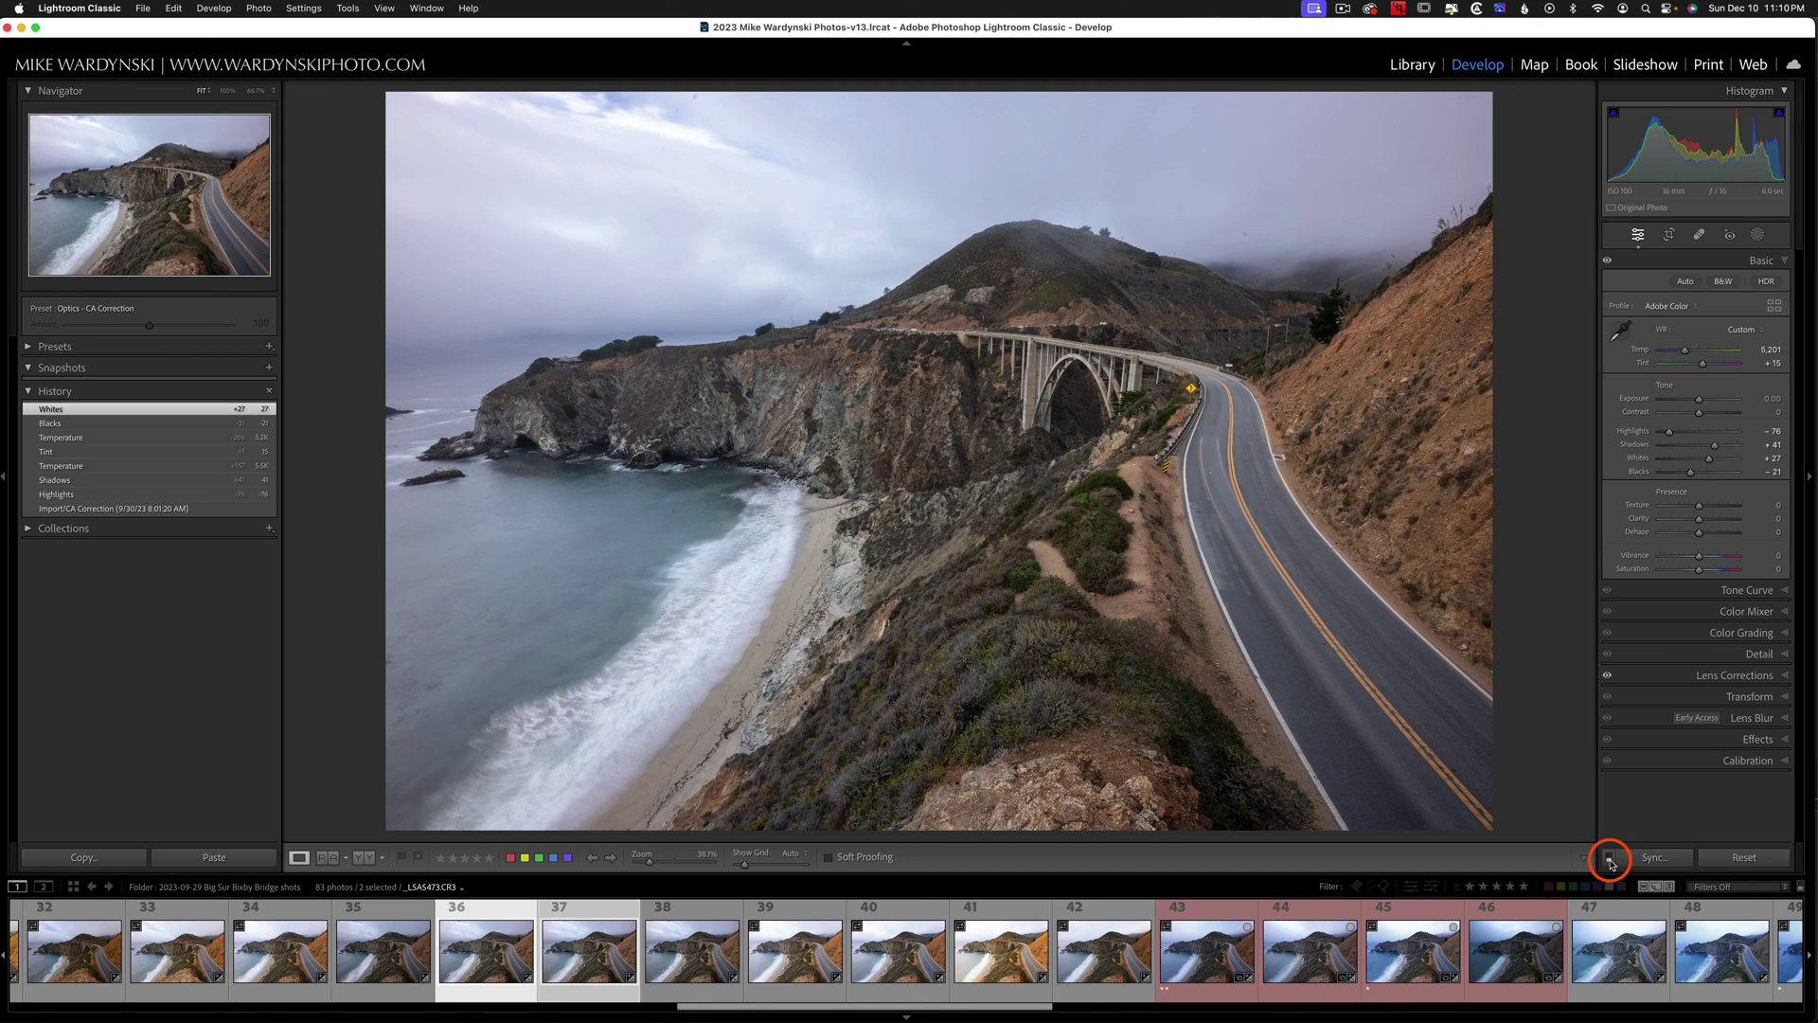